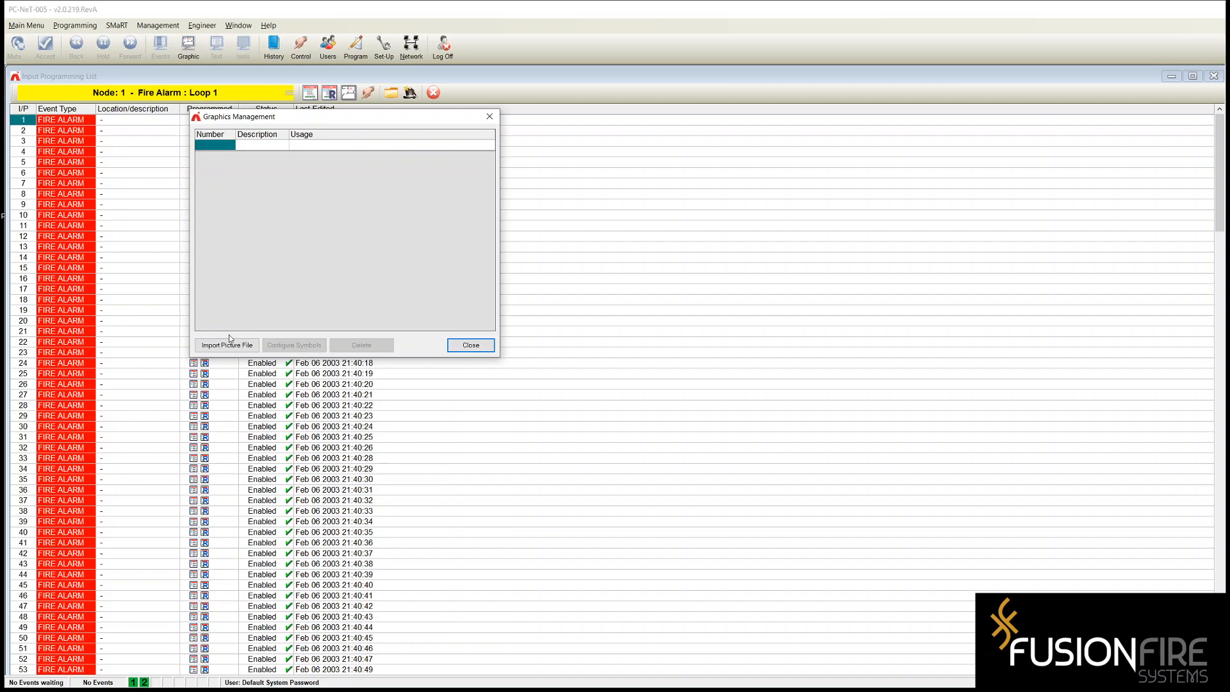
Import the Main Page picture from the Videos folder on the desktop into the graphics list
click(230, 345)
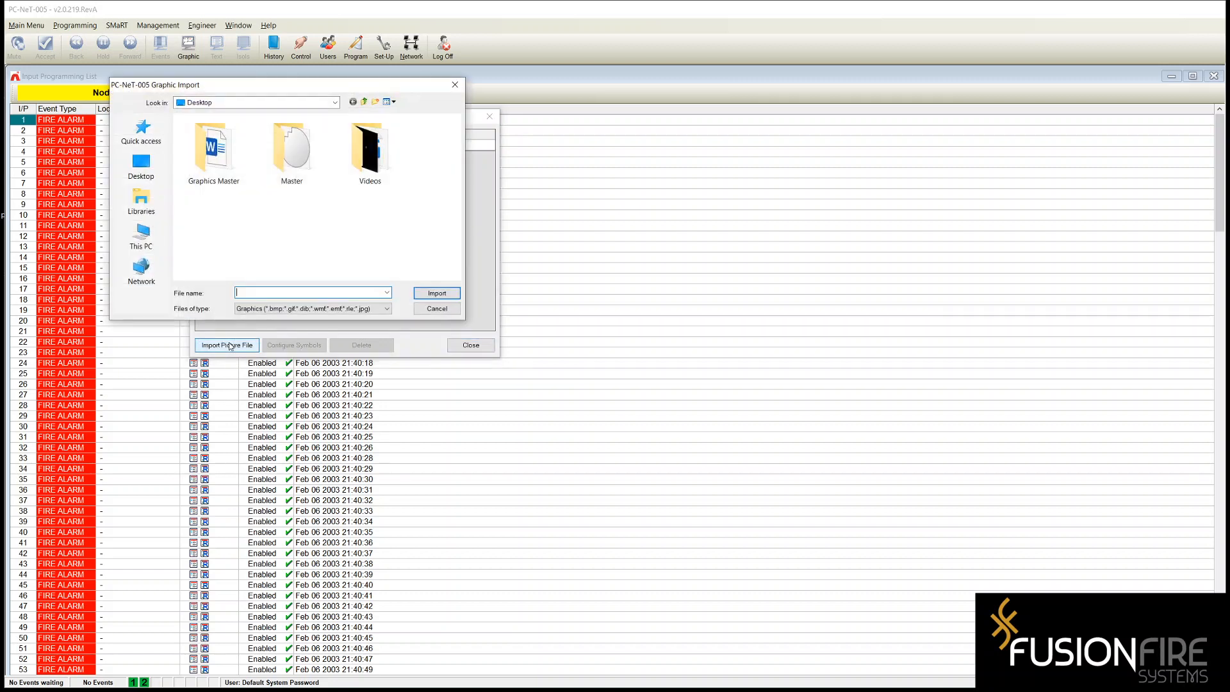
double_click(370, 151)
click(369, 166)
click(428, 292)
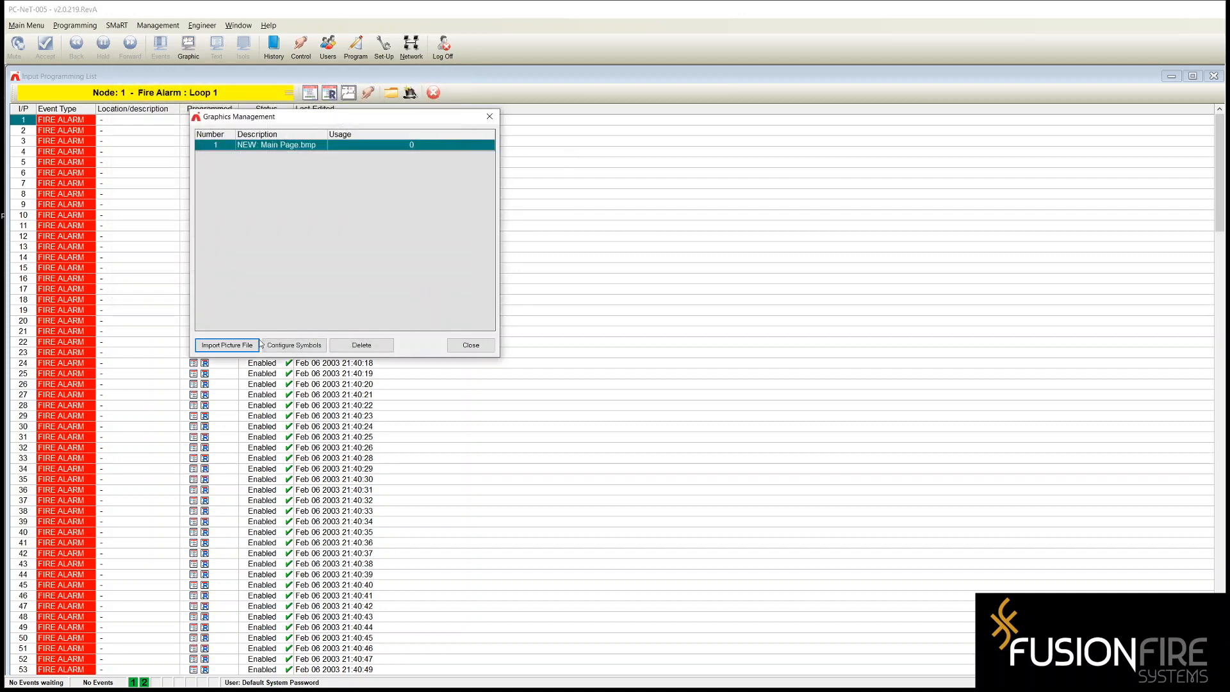
Import the Subsection 1 picture from the Videos folder into the graphics list
click(230, 348)
click(219, 259)
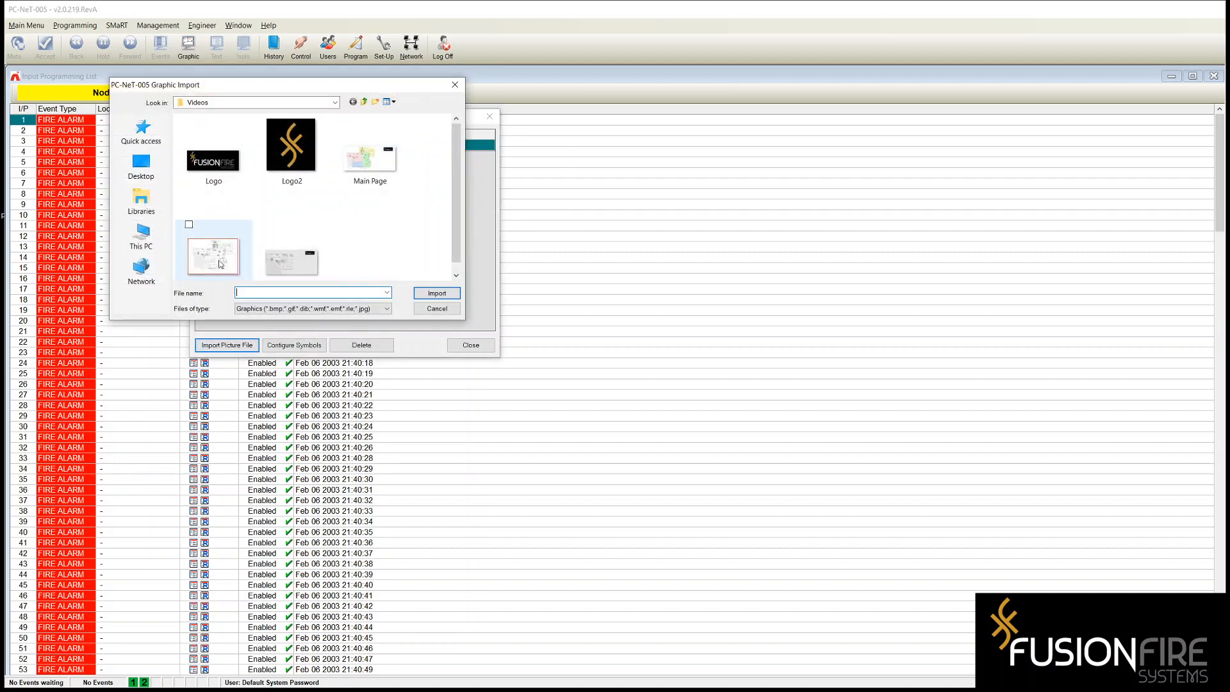
click(292, 263)
click(437, 293)
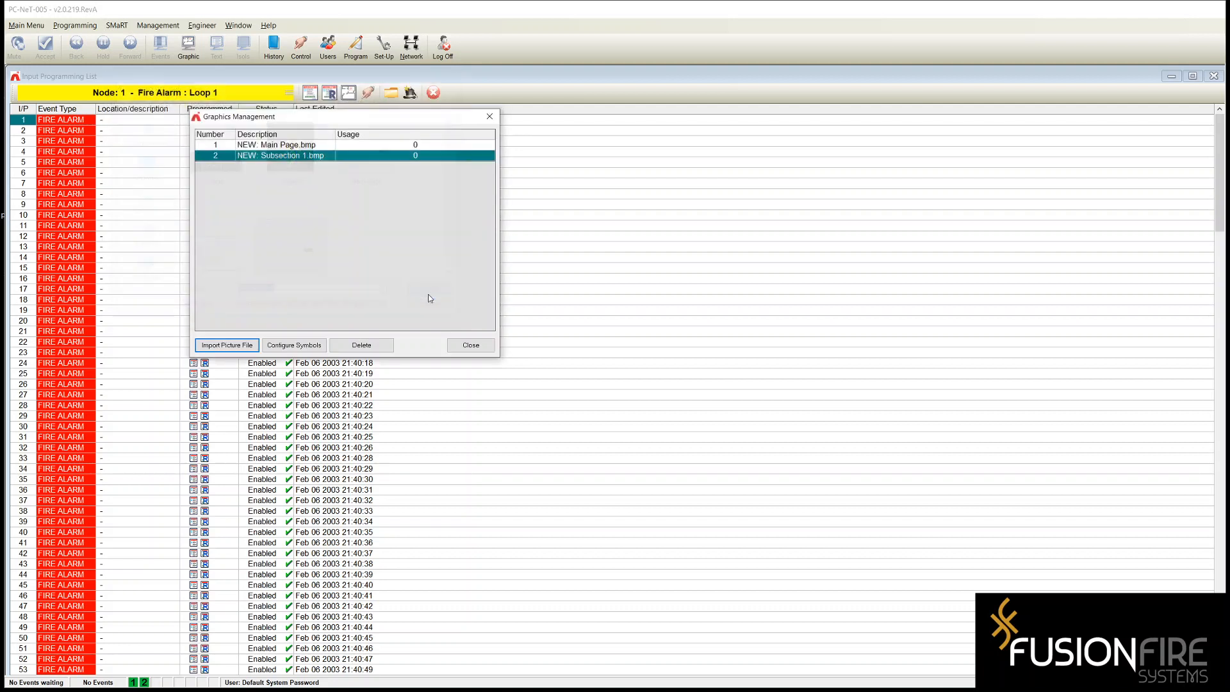
View the Main Page.bmp graphic in the symbol configuration, abandon editing and close graphics management
click(295, 146)
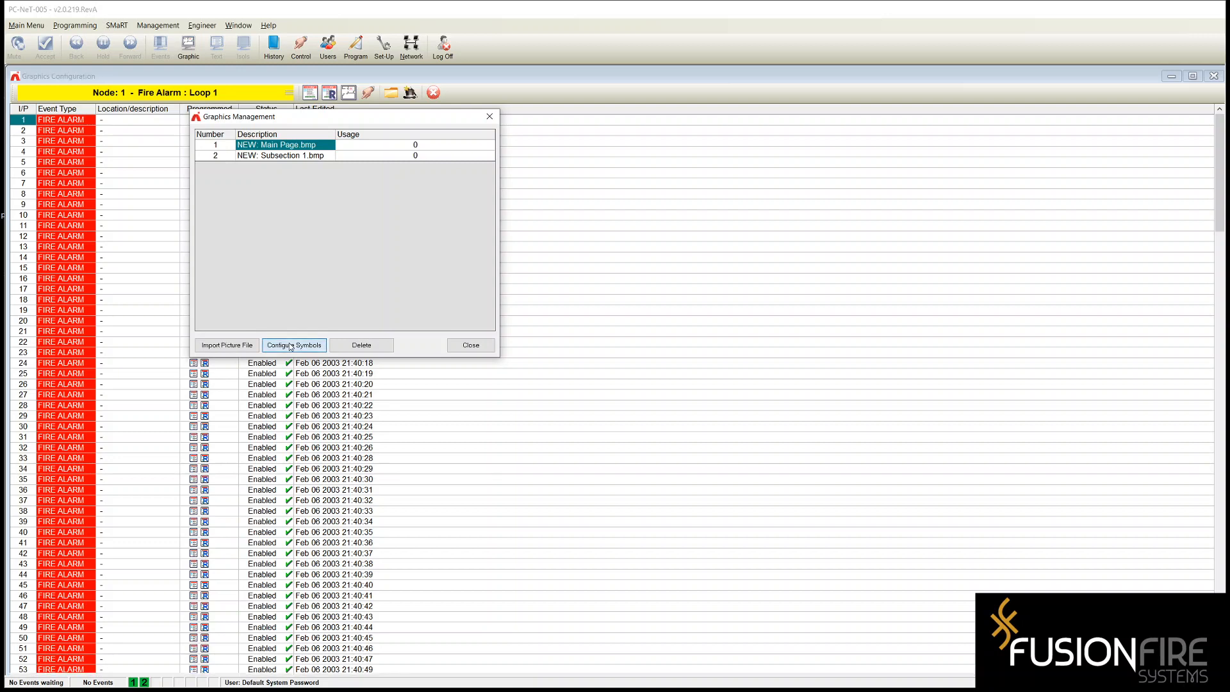
click(291, 345)
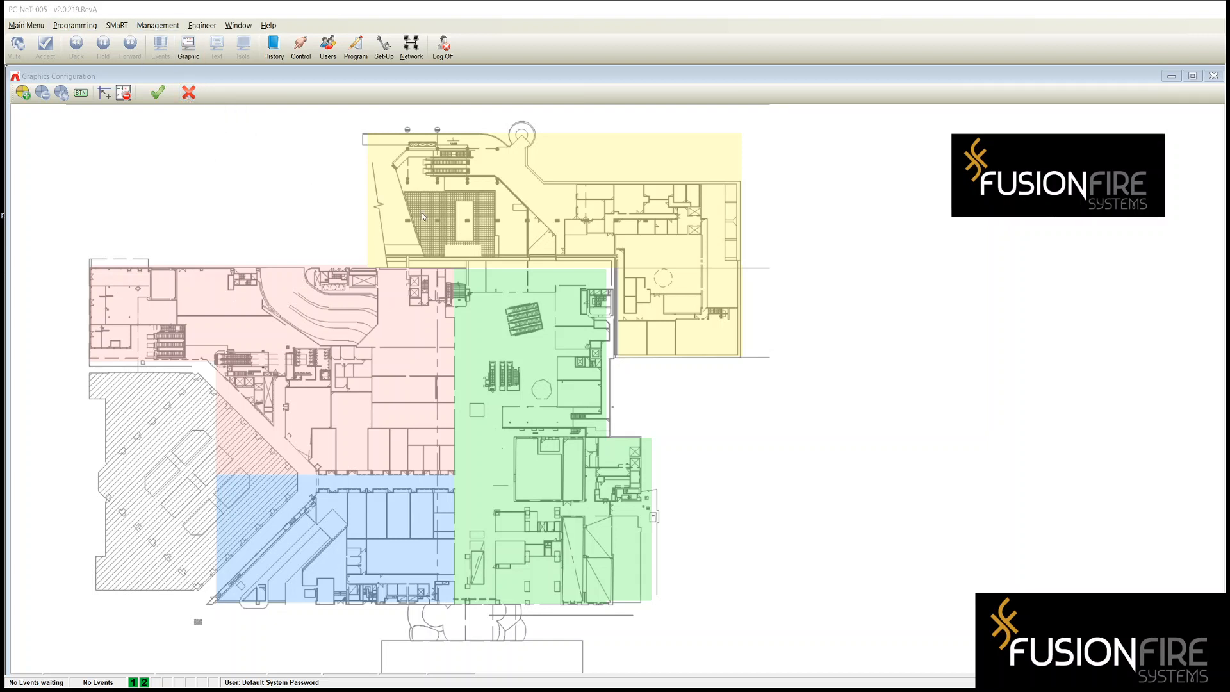
click(190, 95)
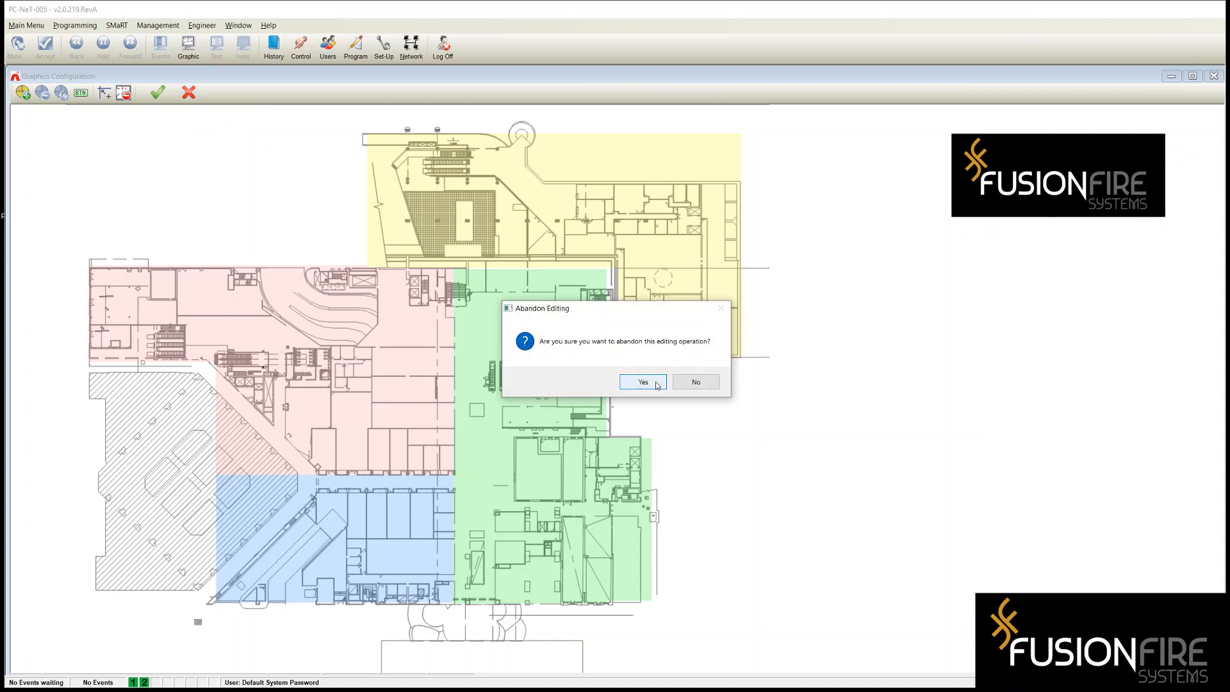
click(643, 382)
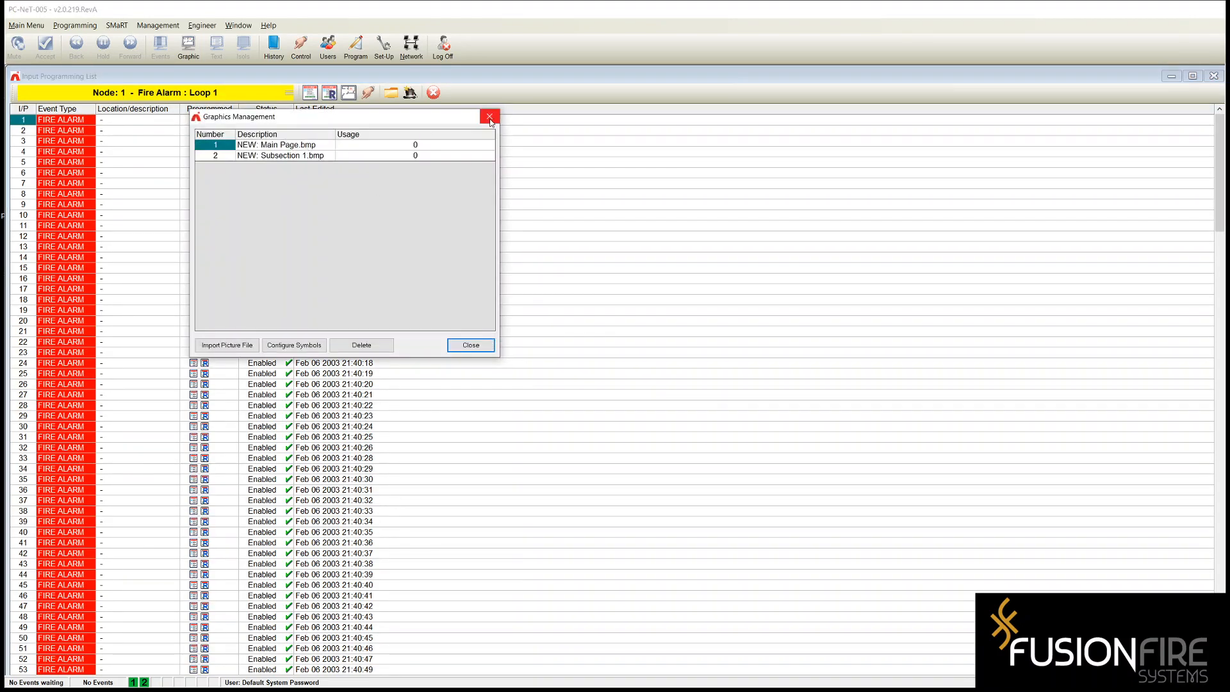
click(488, 117)
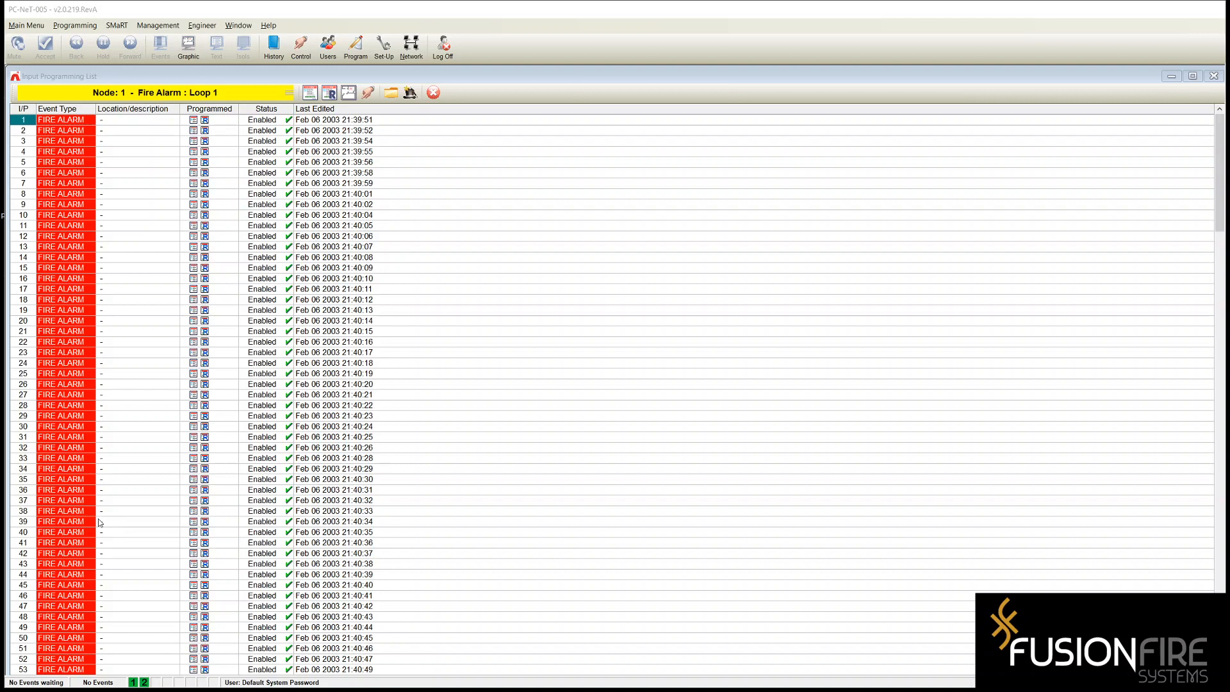
Reopen the Main Page graphic's symbol configuration, look through the symbols that can be added, and exit without placing any
click(87, 26)
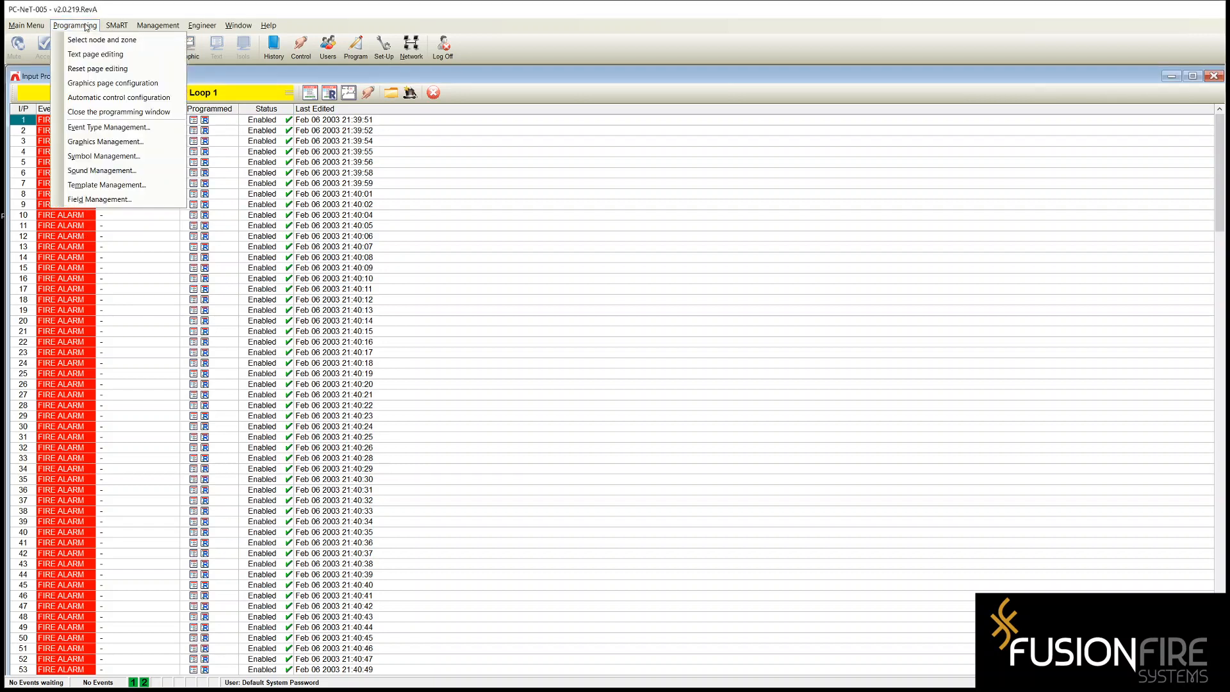
click(97, 148)
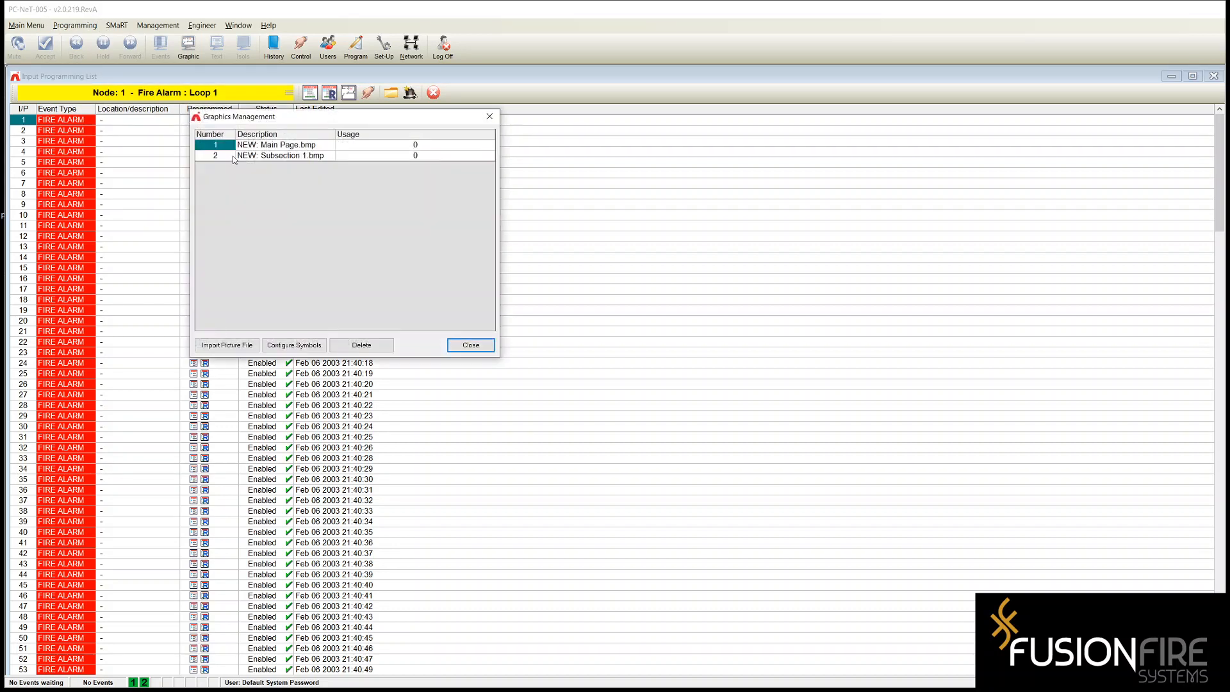
click(295, 349)
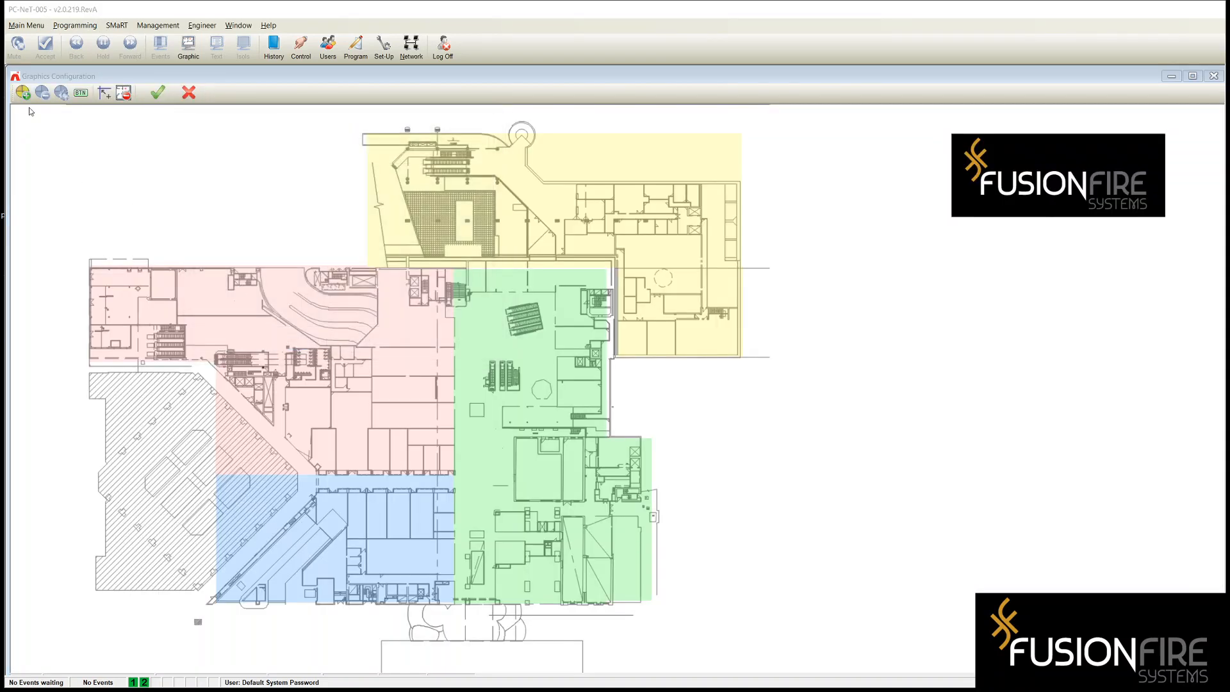
click(23, 93)
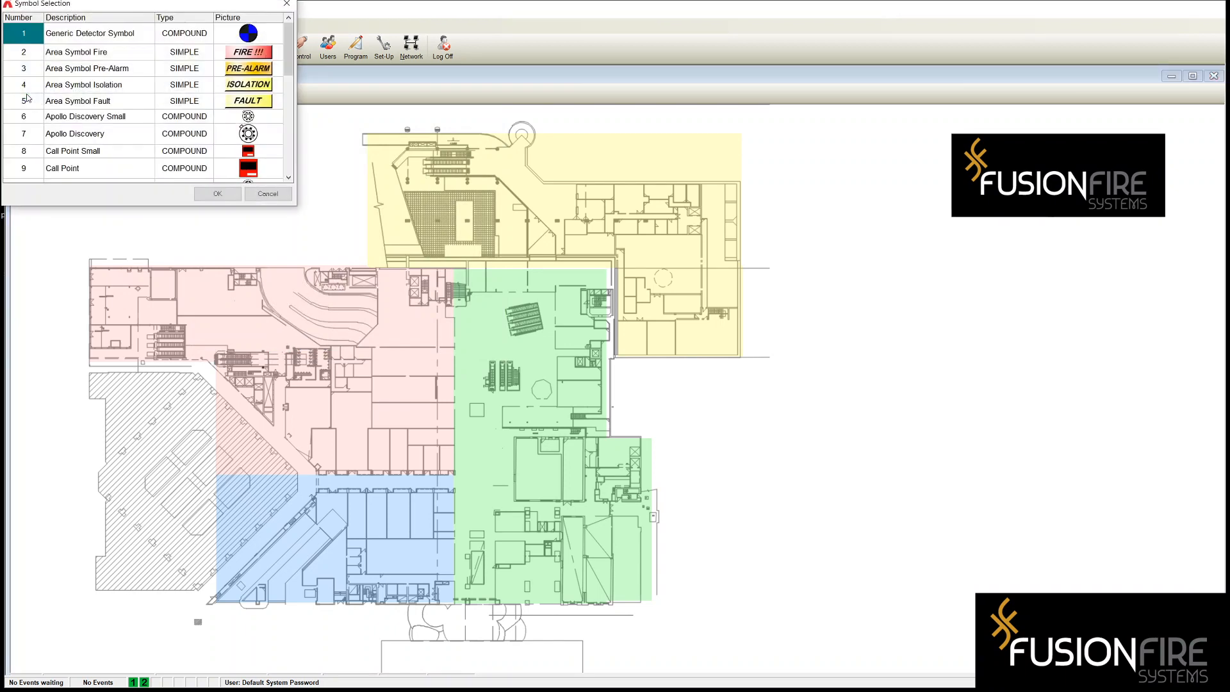
click(268, 193)
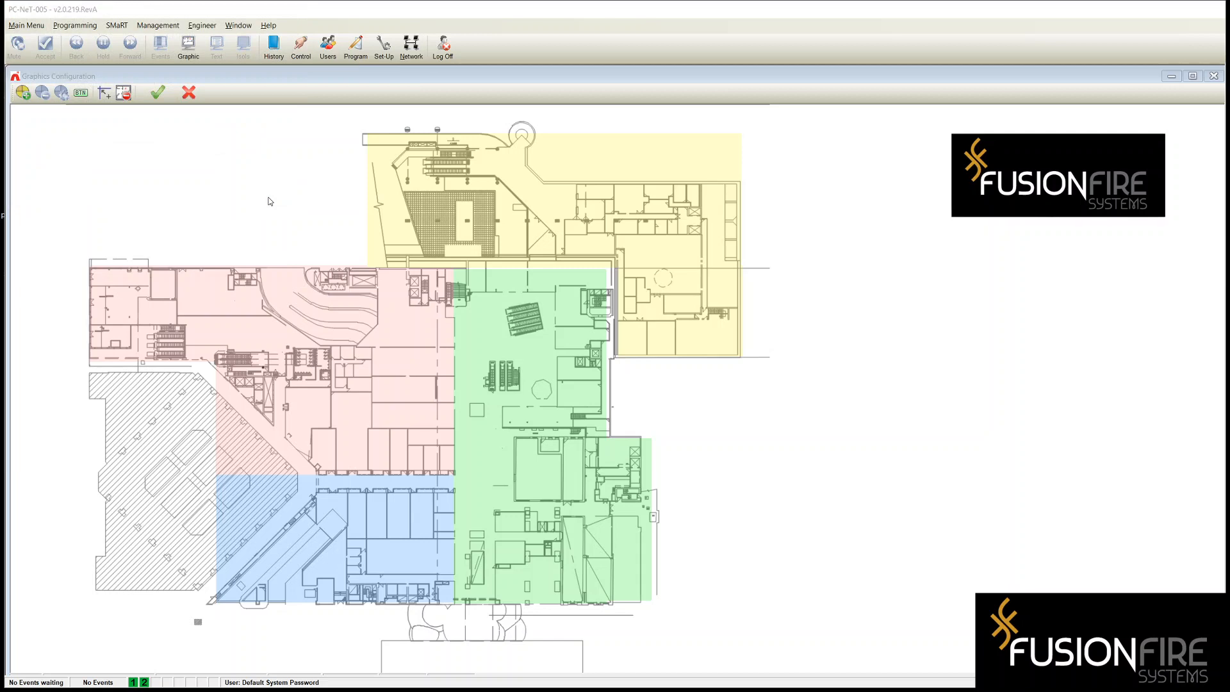
click(189, 92)
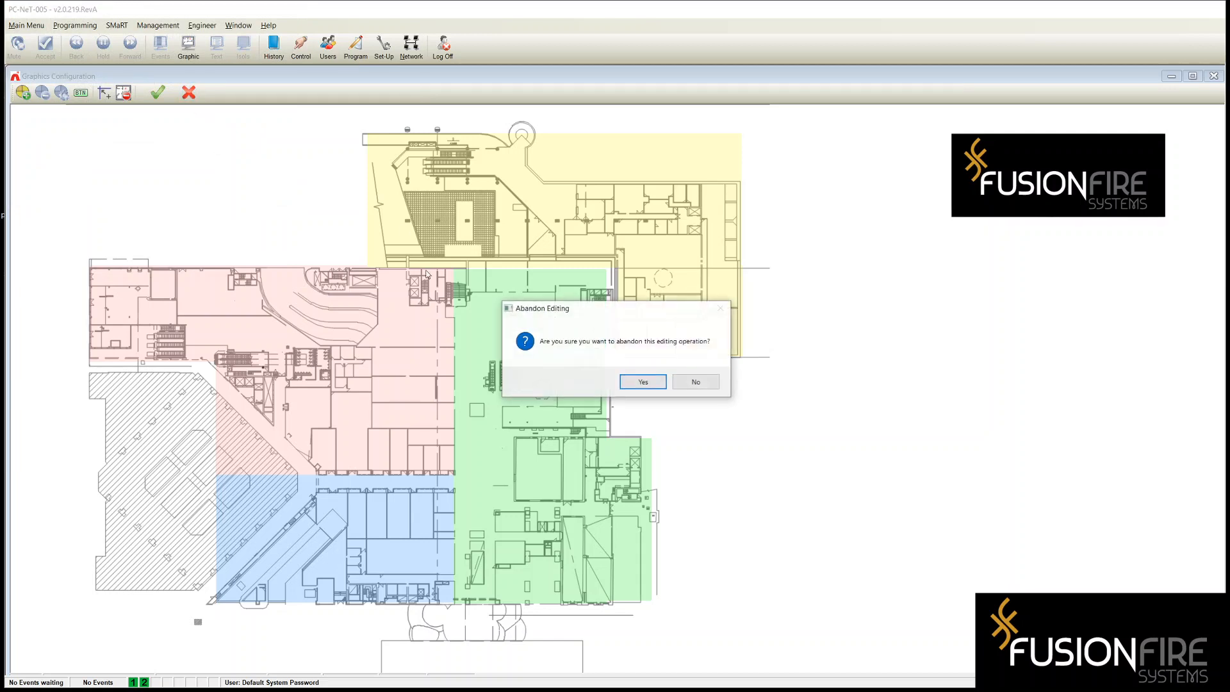
click(625, 382)
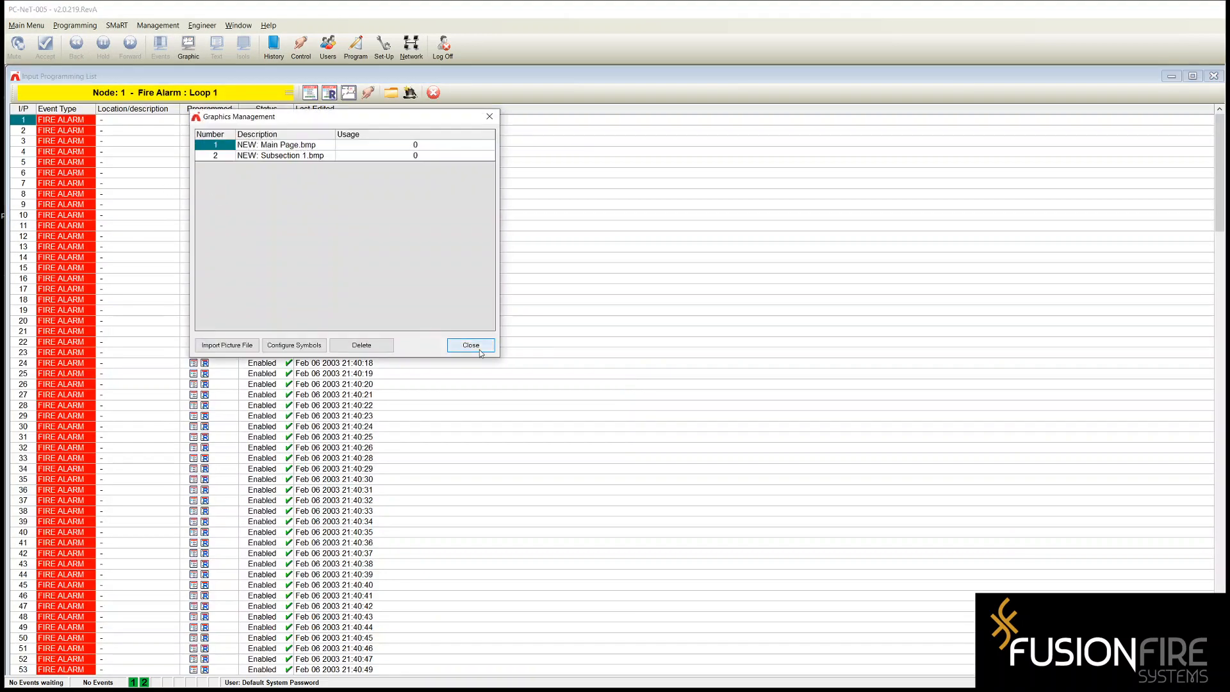
click(468, 343)
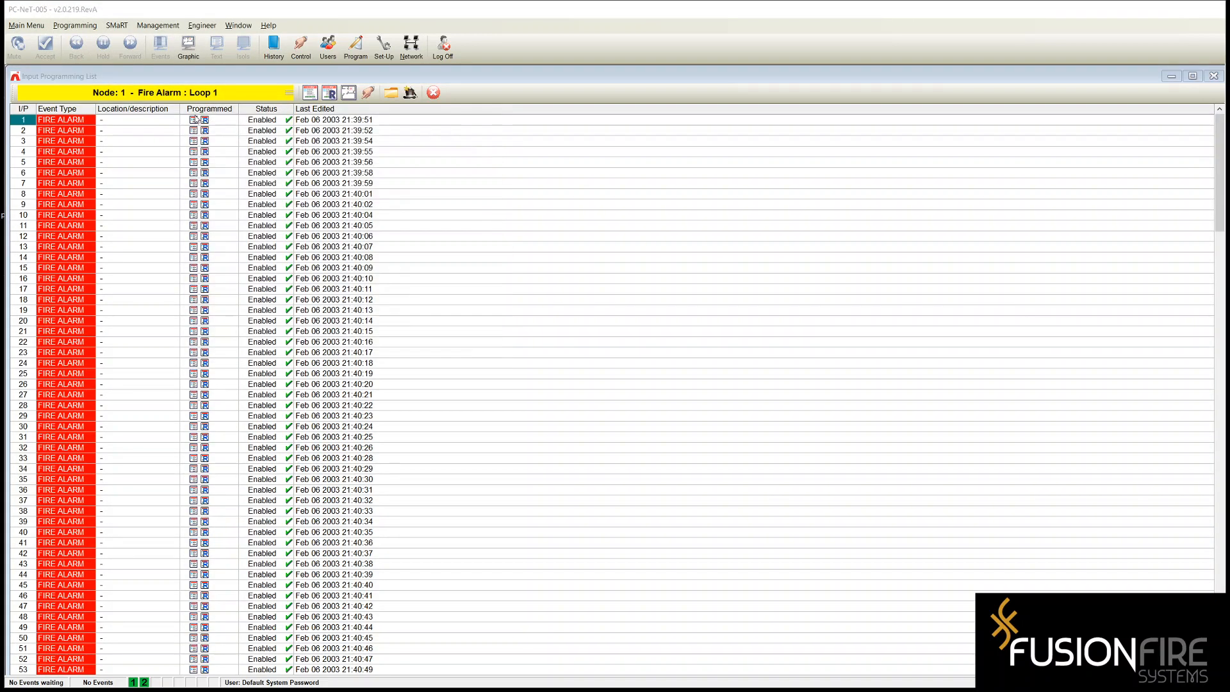
Review the input types available for node 1, loop 1 in the input selection and cancel without changing anything
click(159, 93)
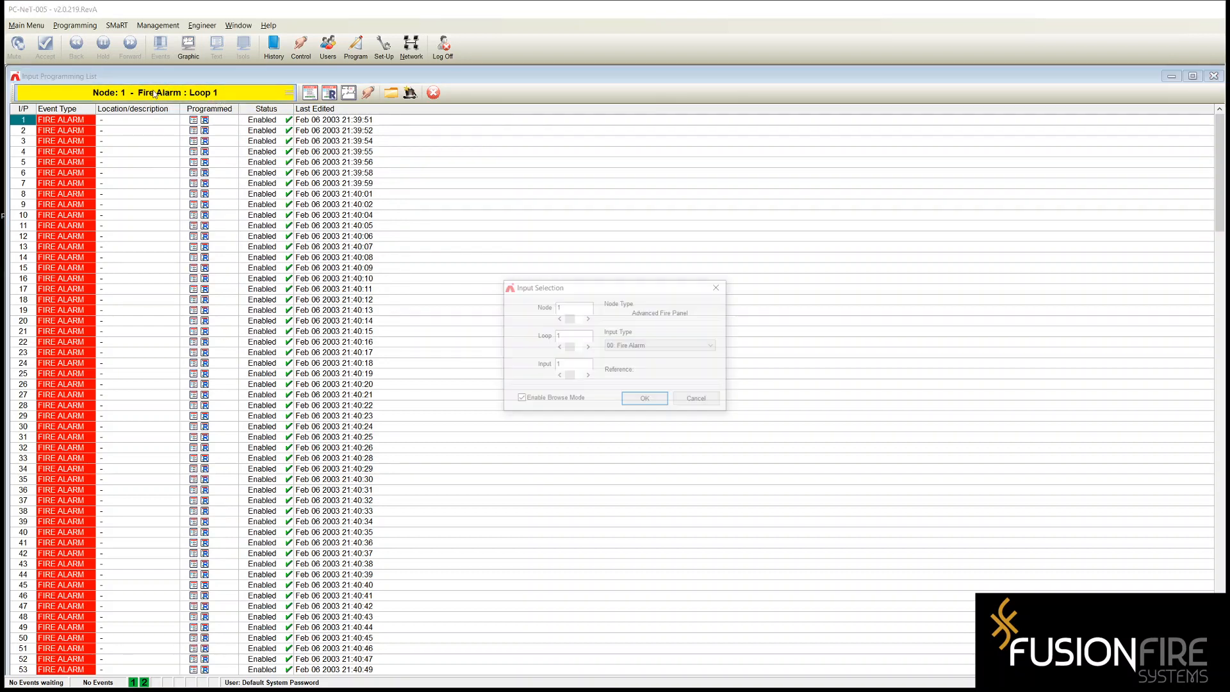
click(673, 347)
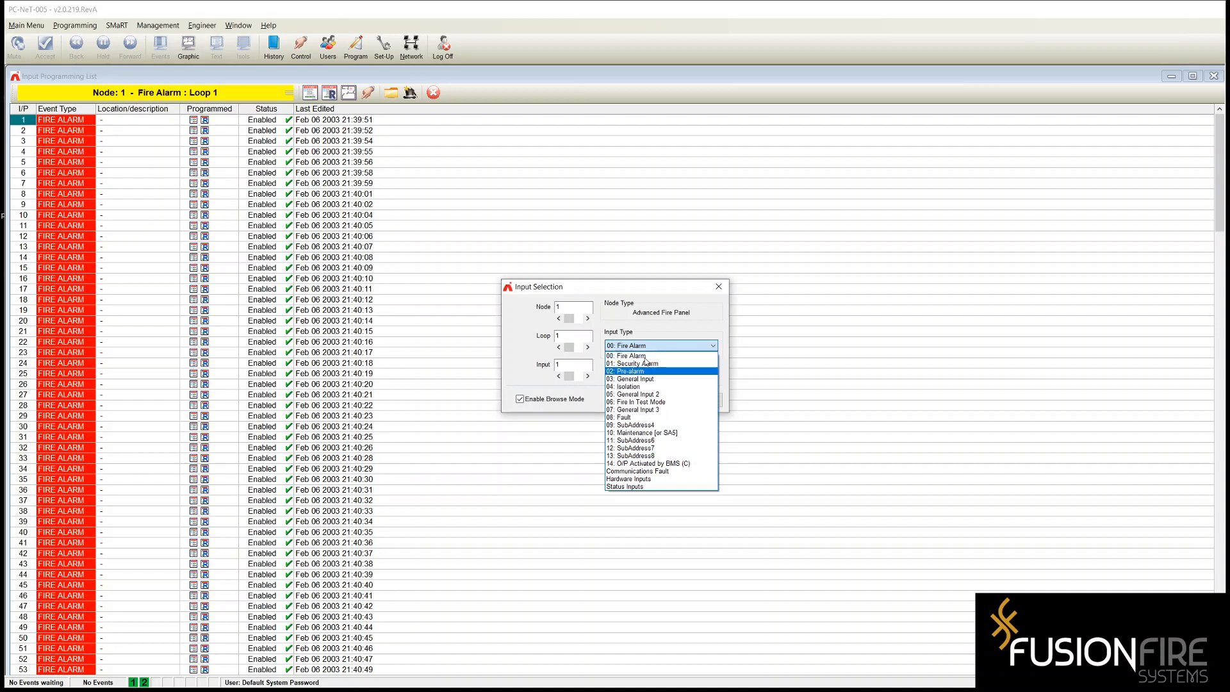
click(643, 292)
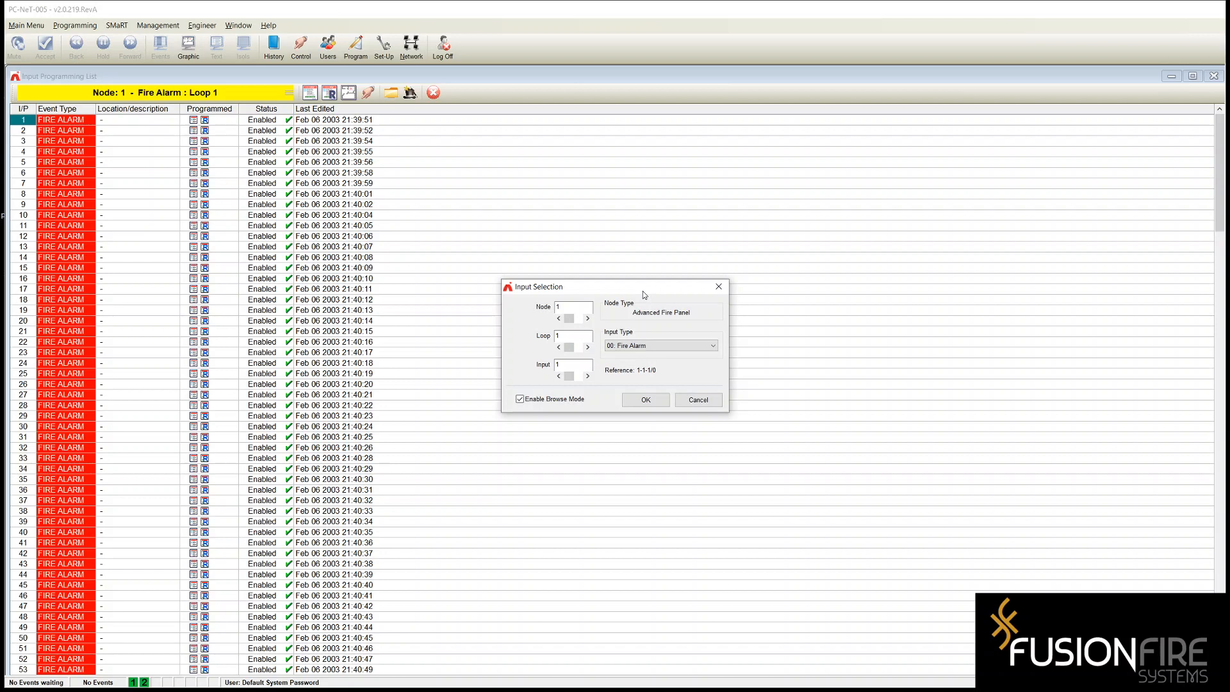
click(636, 349)
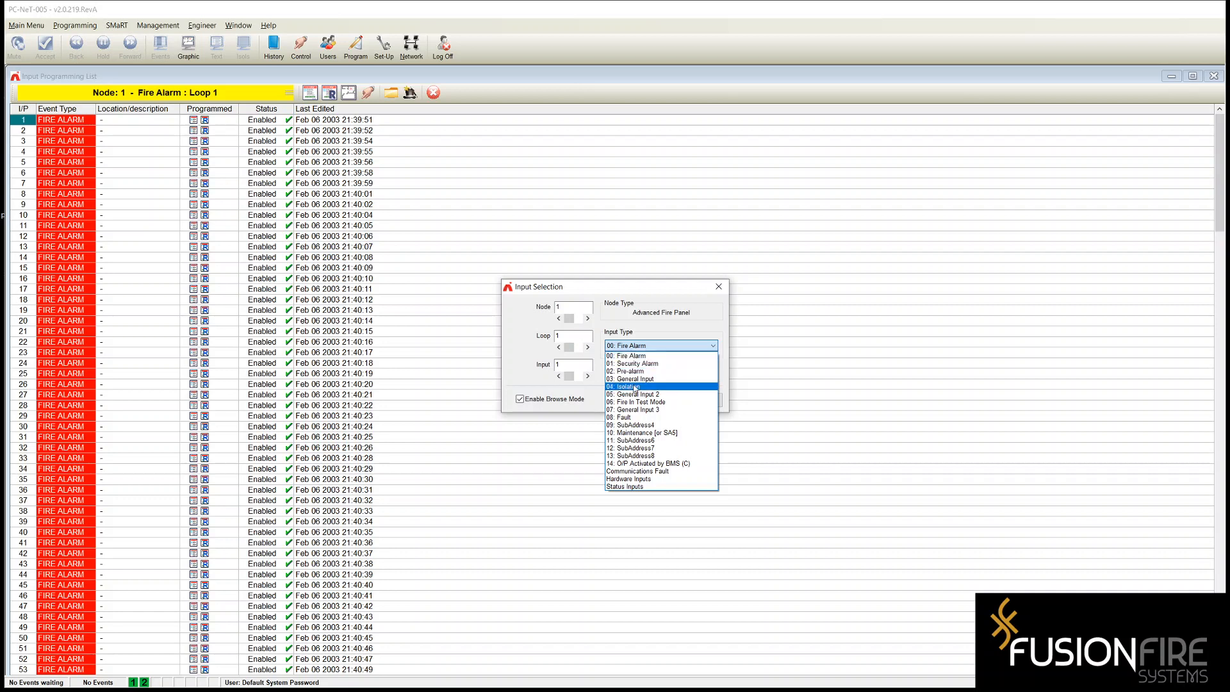
click(638, 295)
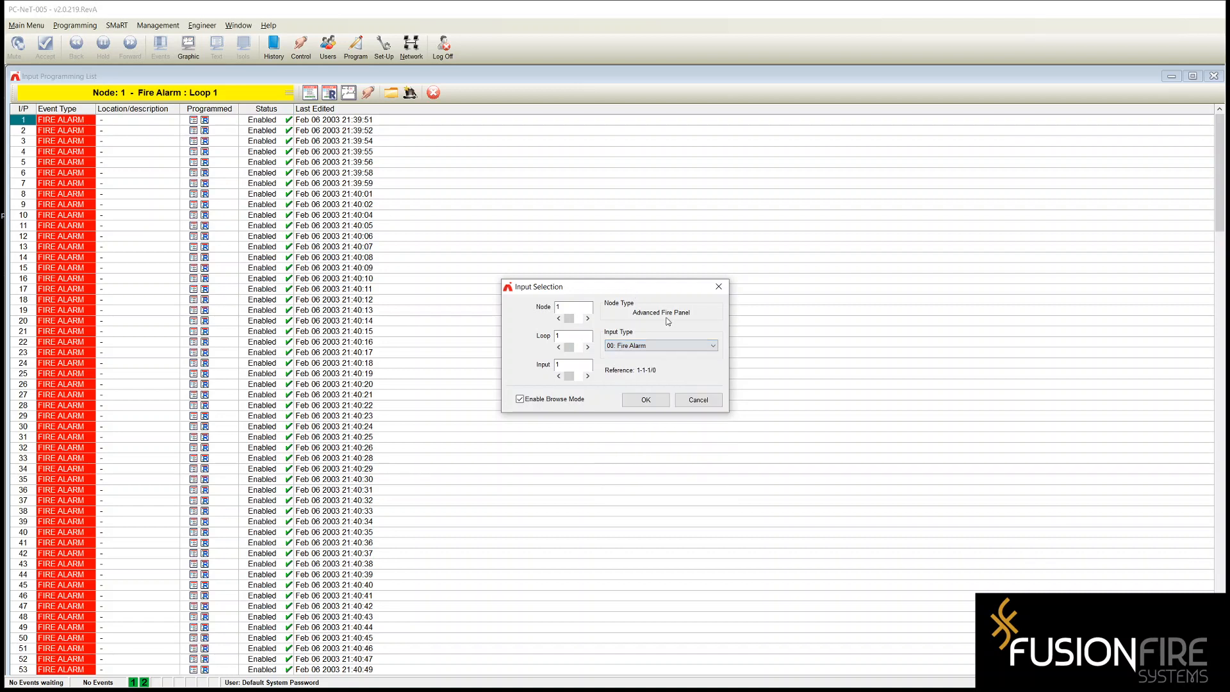
click(697, 402)
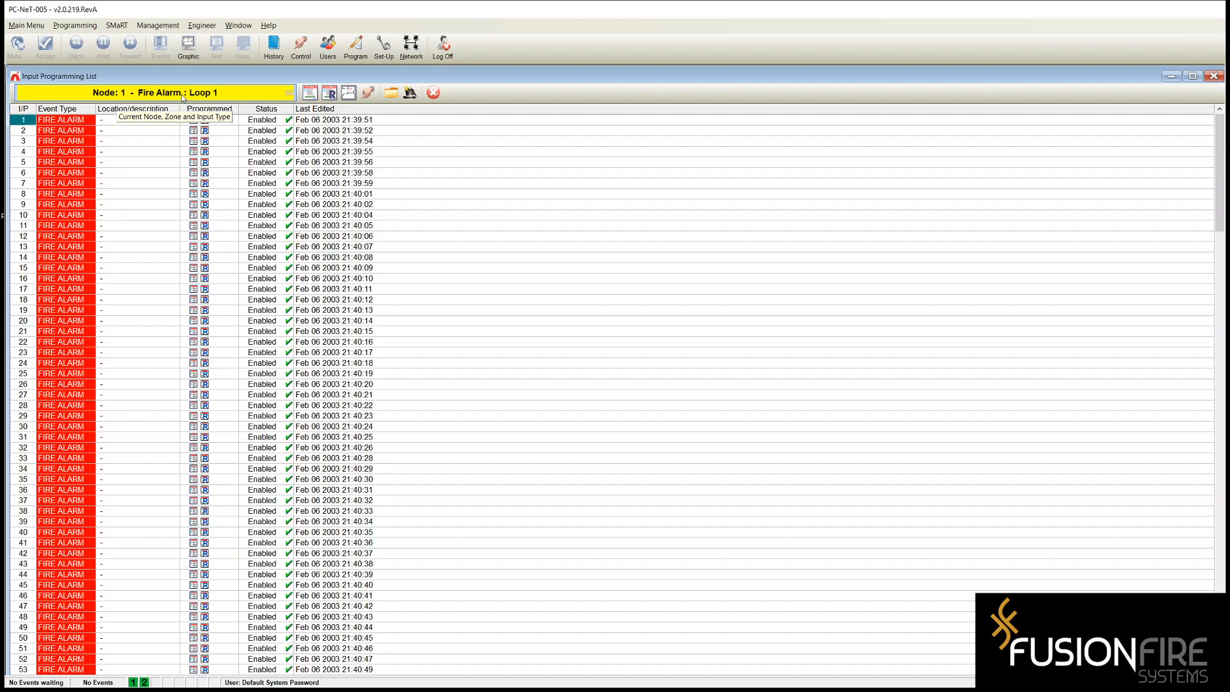
Switch the input programming list to the fire alarm inputs of node 1, loop 2
click(217, 94)
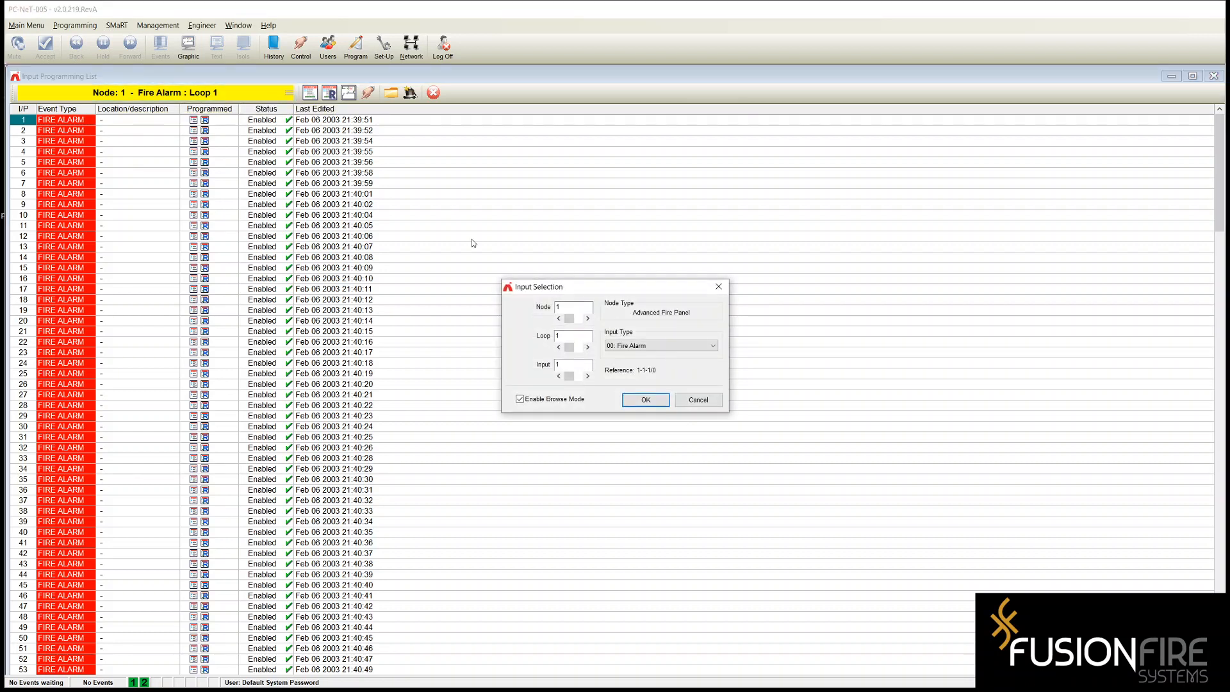
click(587, 346)
click(644, 401)
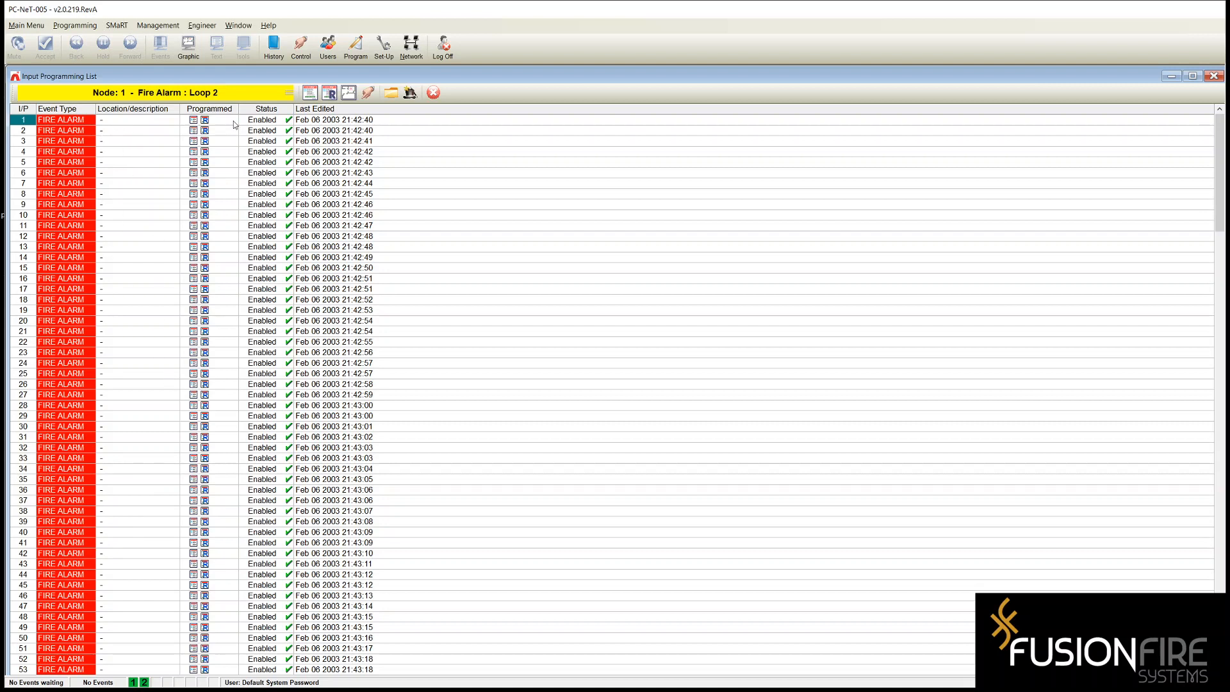
Start the Input Programming Wizard for loop 2 and deselect all inputs on its confirmation page
click(410, 94)
drag(305, 68, 419, 179)
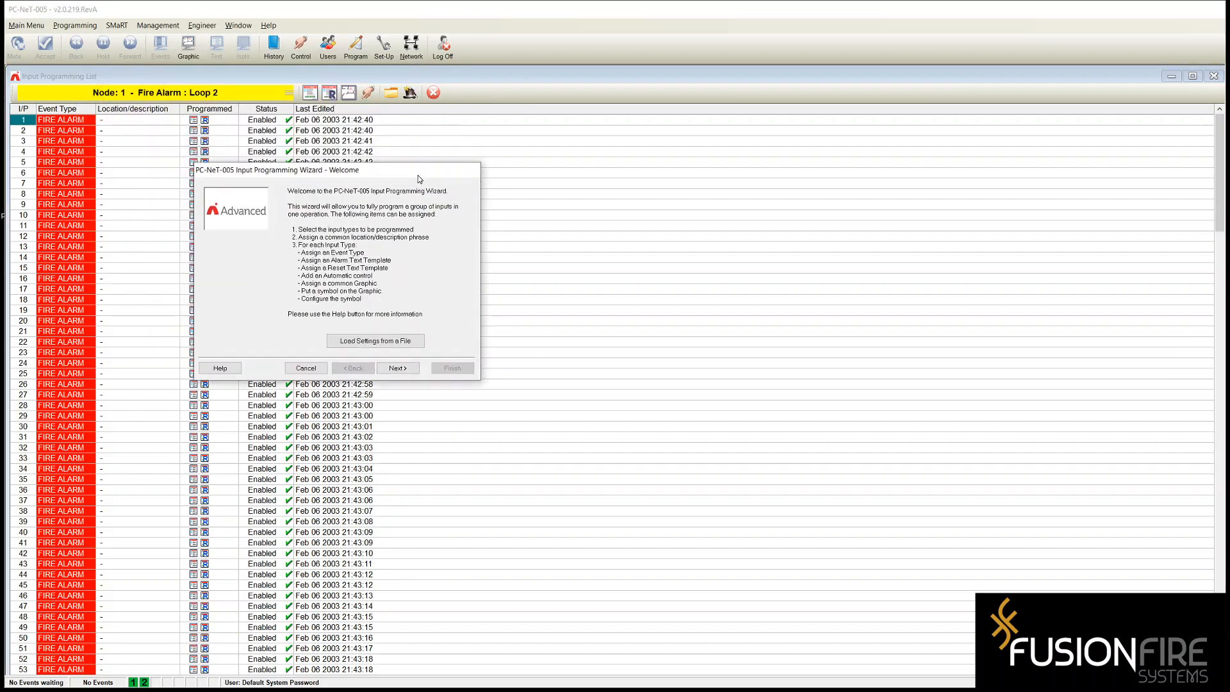
click(397, 368)
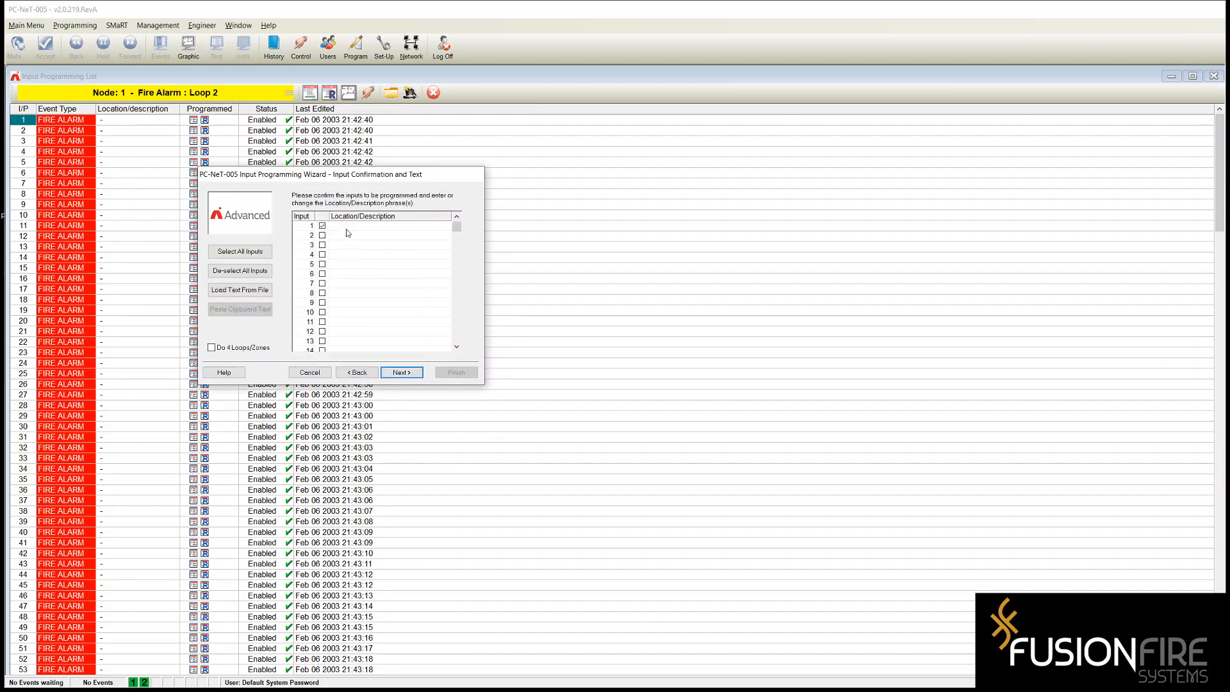
click(323, 226)
click(246, 271)
Select a run of consecutive inputs from input 7 onward for programming and continue to the fire alarm input type settings
click(322, 283)
click(322, 293)
click(322, 312)
click(322, 303)
click(322, 322)
click(322, 331)
click(322, 340)
click(321, 350)
scroll(338, 298, down, 1)
click(322, 313)
click(323, 321)
click(322, 331)
click(329, 340)
click(322, 341)
click(400, 373)
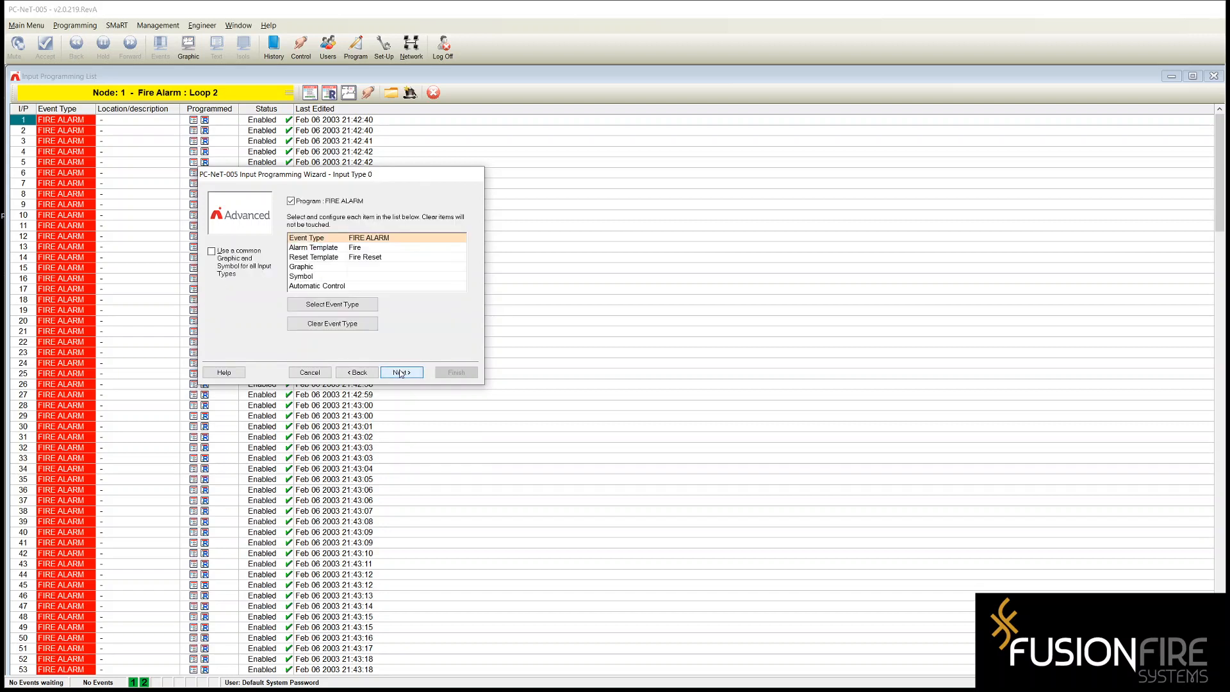
Enable a common graphic and symbol for all input types, and review the event type choices while keeping FIRE ALARM
click(212, 255)
double_click(370, 240)
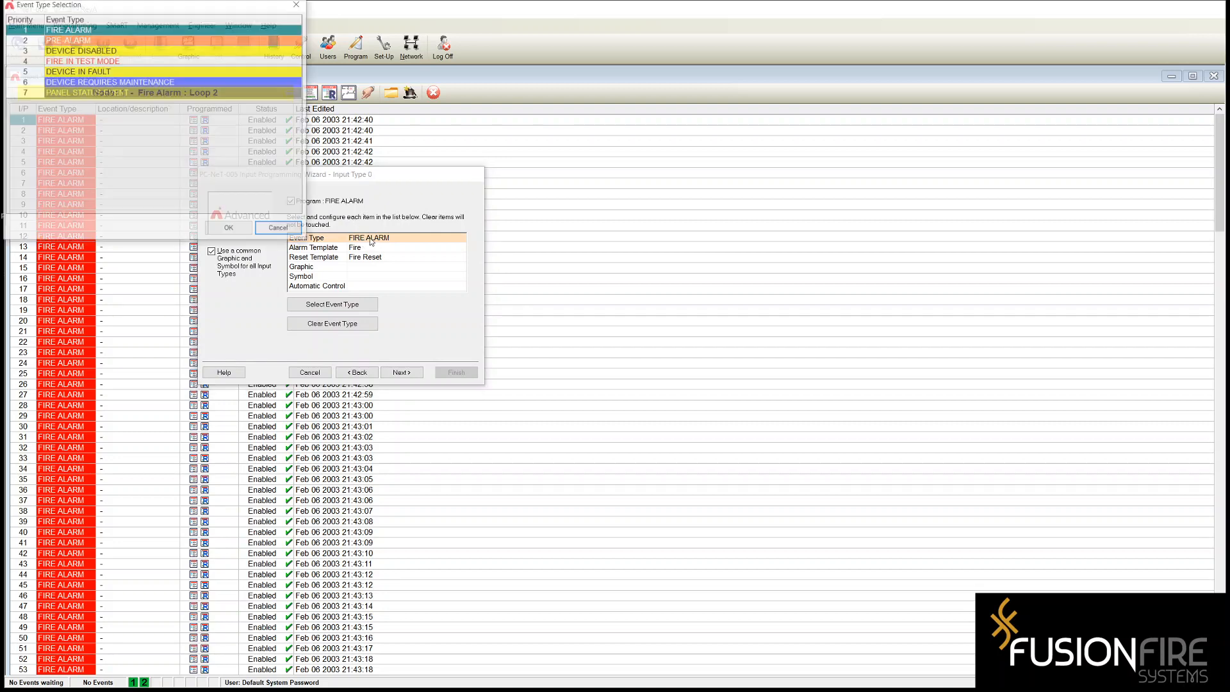
click(271, 227)
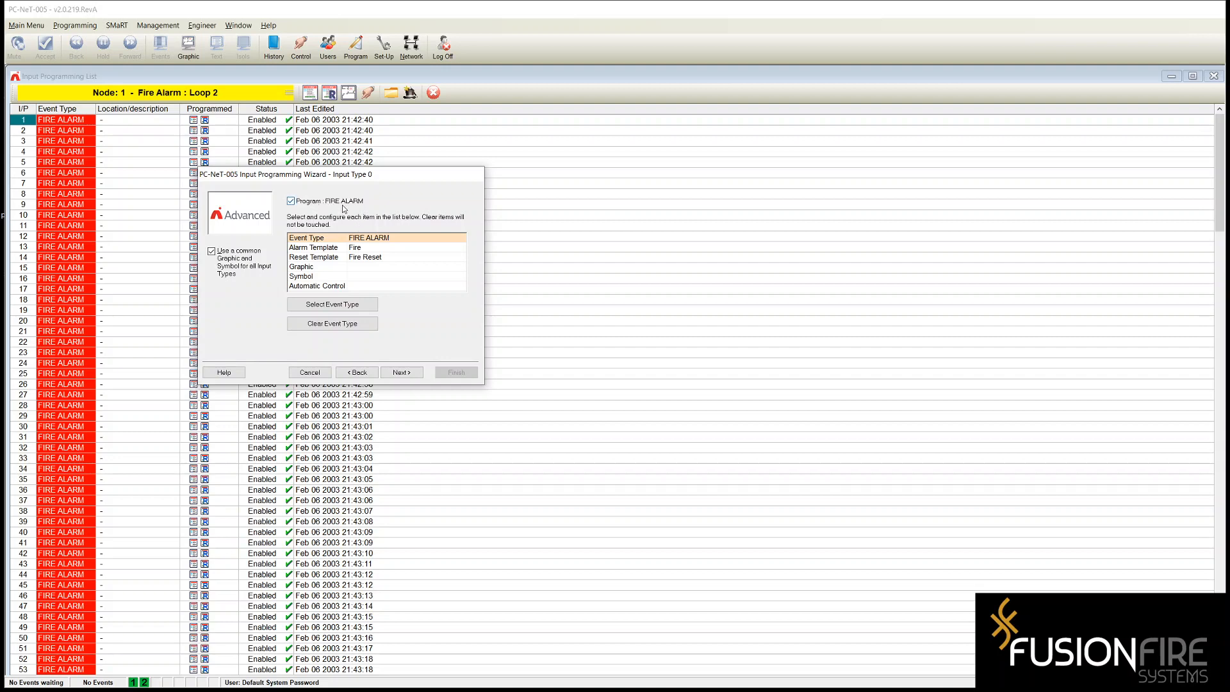
Set the fire alarm input type's alarm template to Fire and its reset template to Fire Reset
double_click(351, 248)
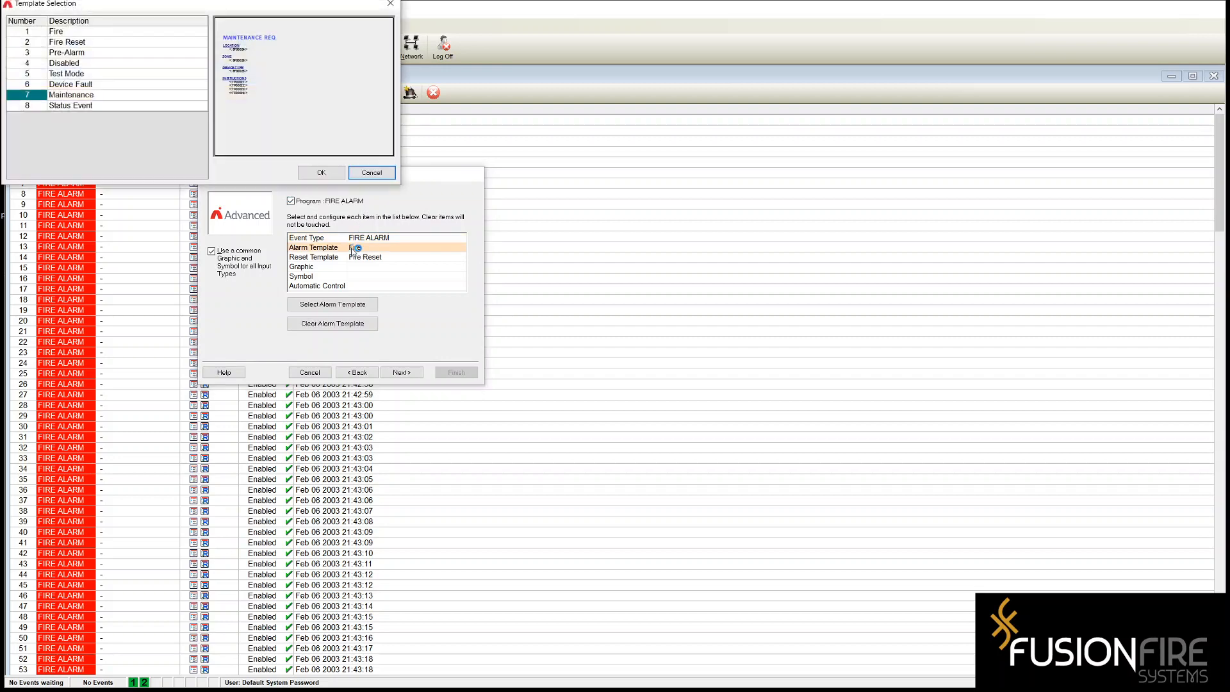
click(96, 32)
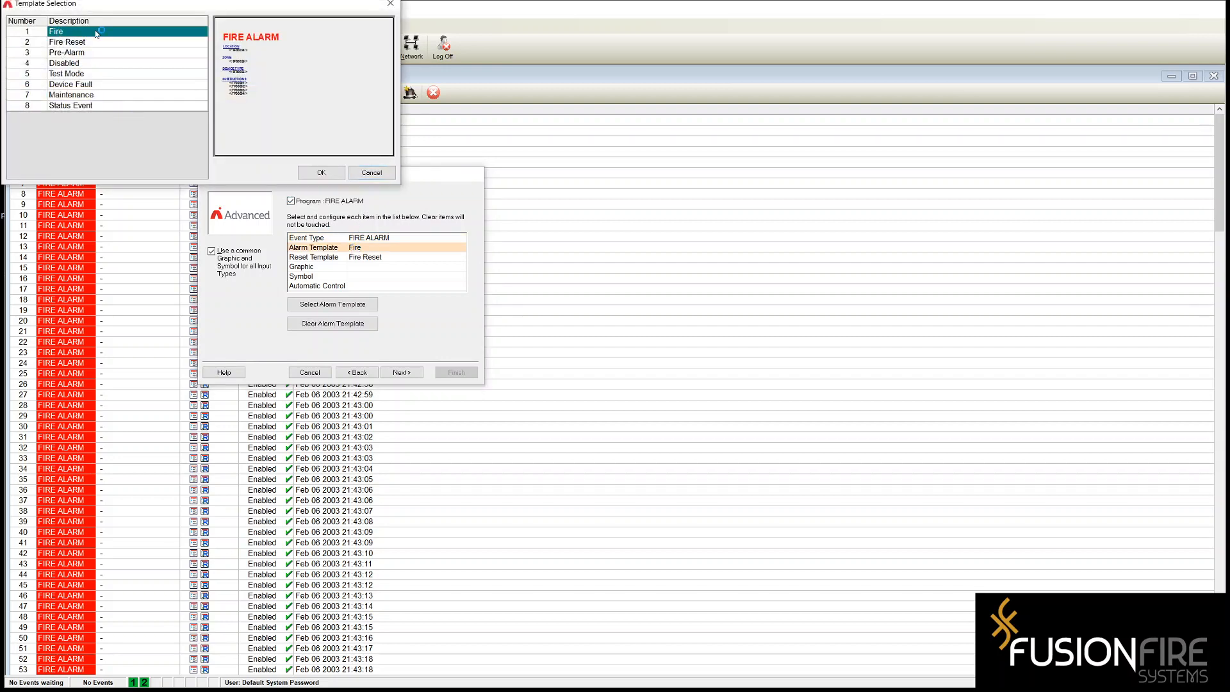
click(320, 173)
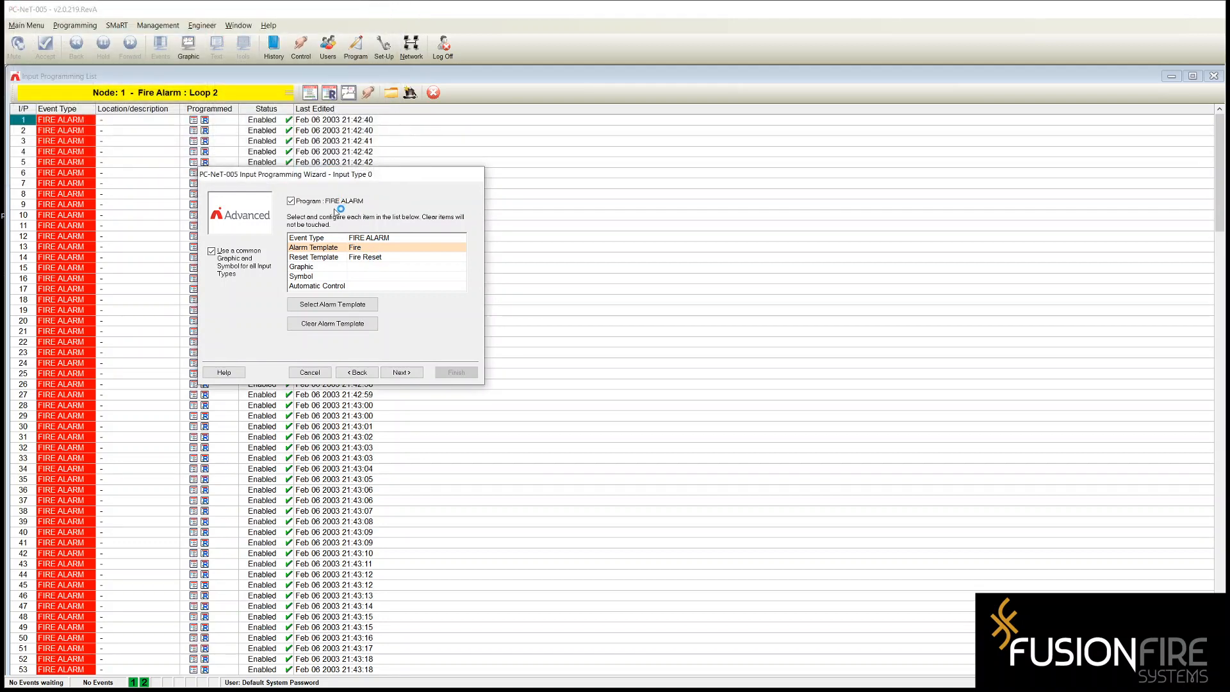
double_click(376, 257)
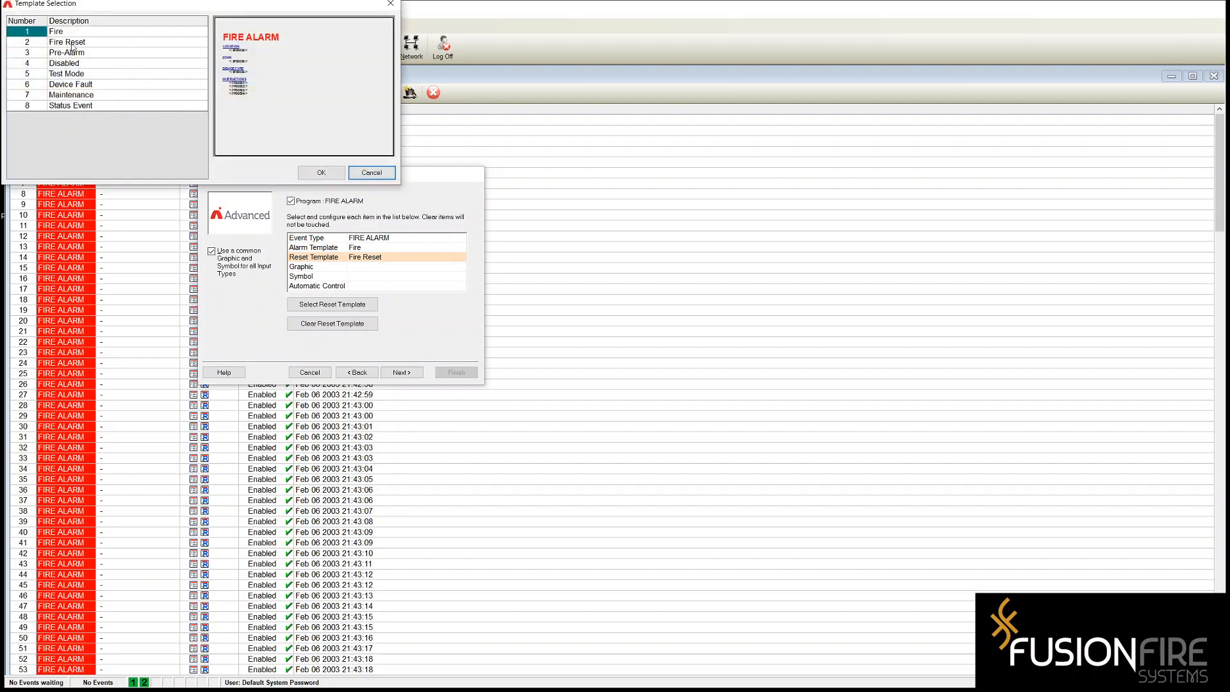
click(72, 43)
click(334, 177)
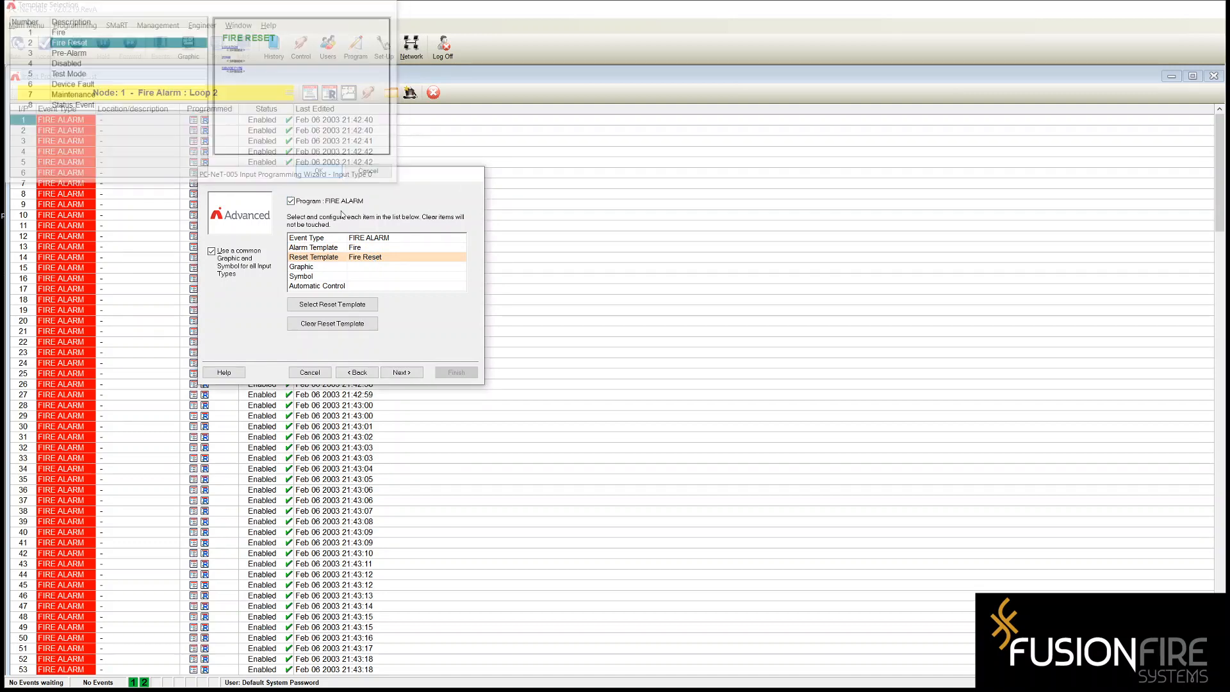
Set the fire alarm input type's graphic to NEW: Subsection 1.bmp
click(358, 267)
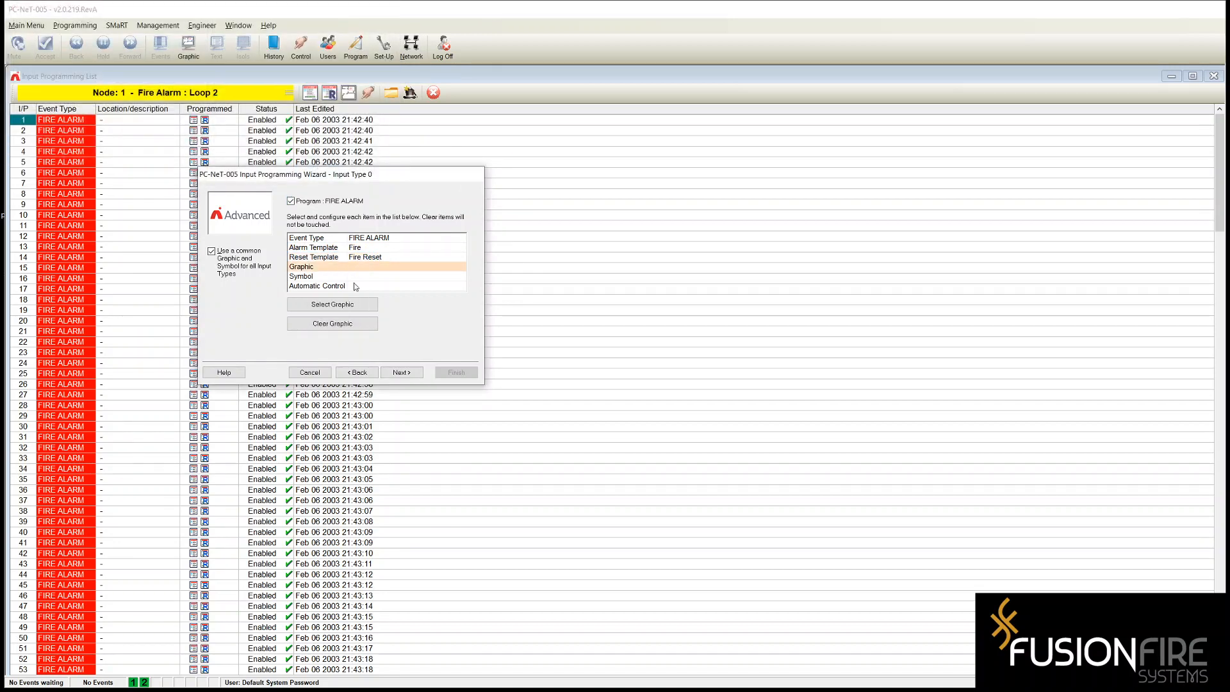
click(351, 306)
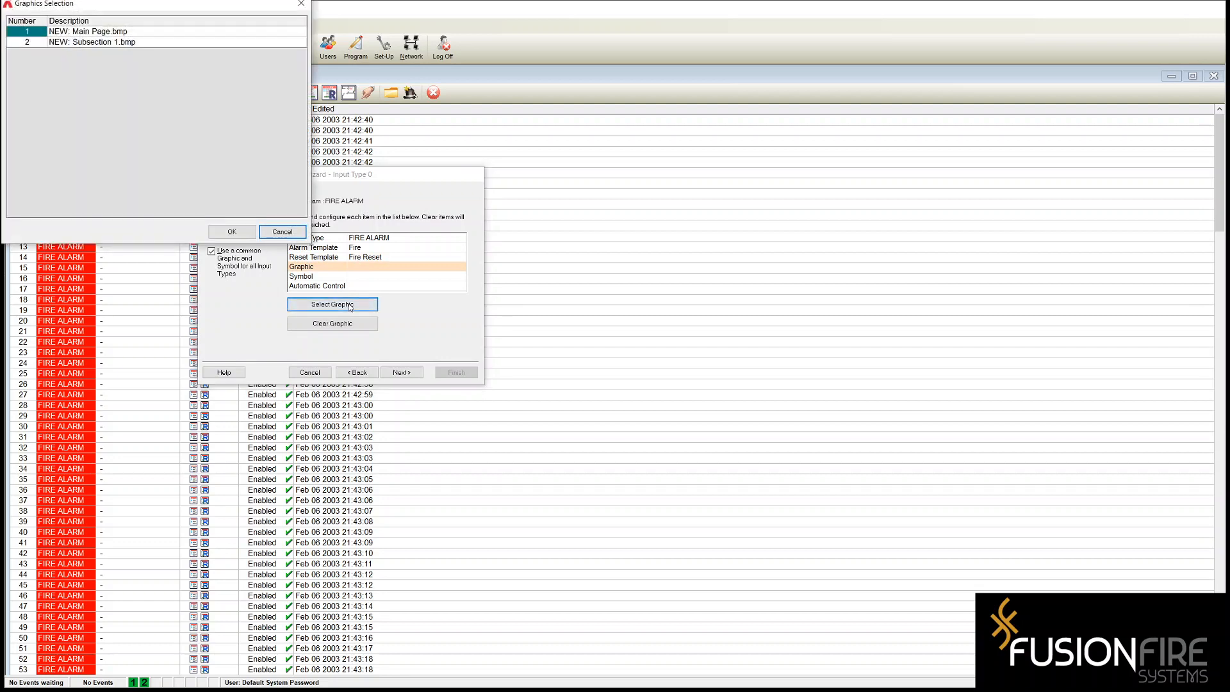
click(82, 42)
click(225, 233)
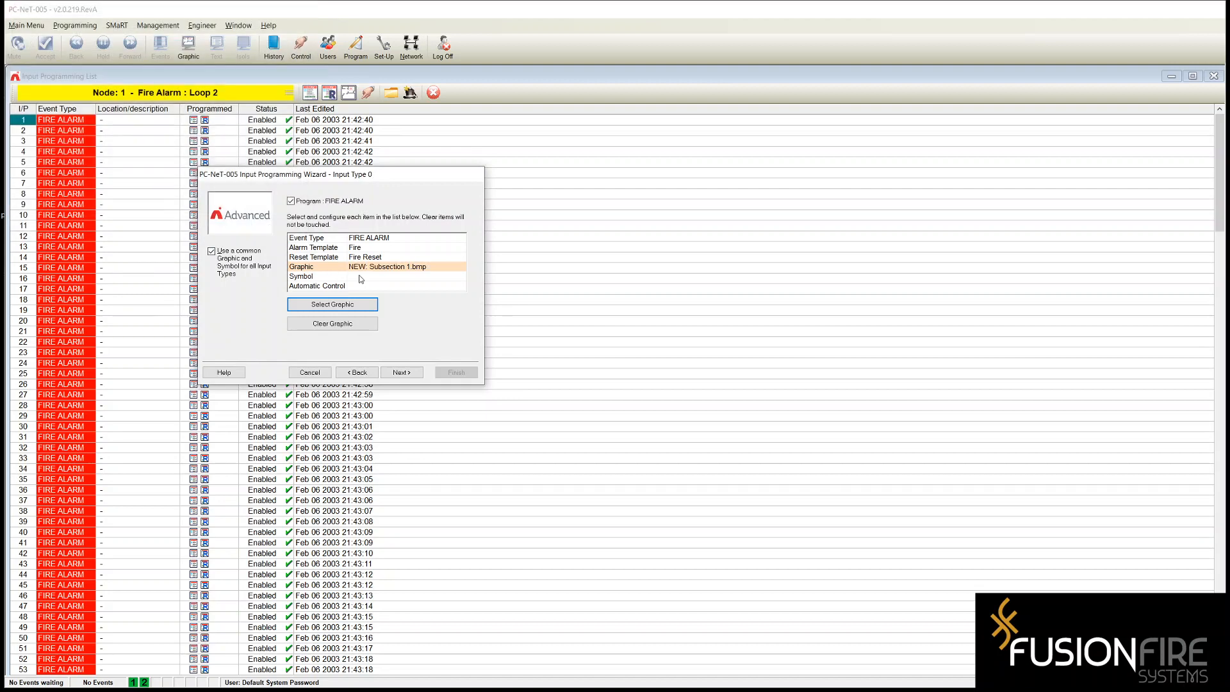
Set the fire alarm input type's symbol to Smoke Detector AS1670
click(360, 276)
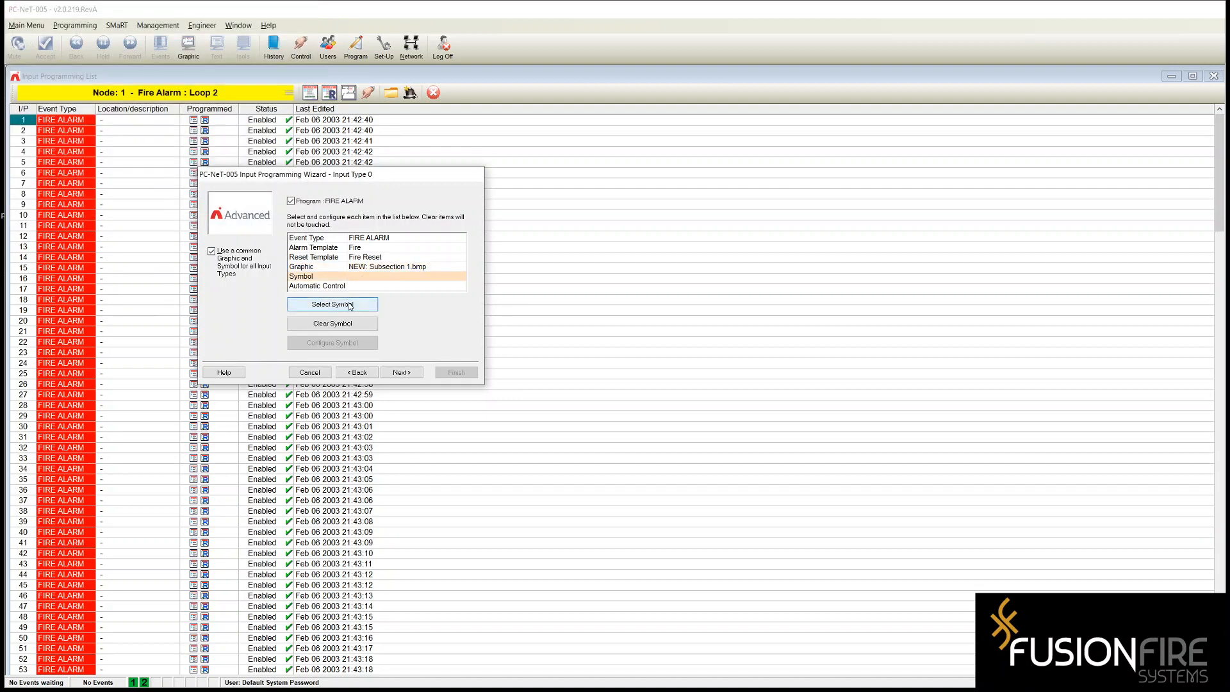
click(350, 305)
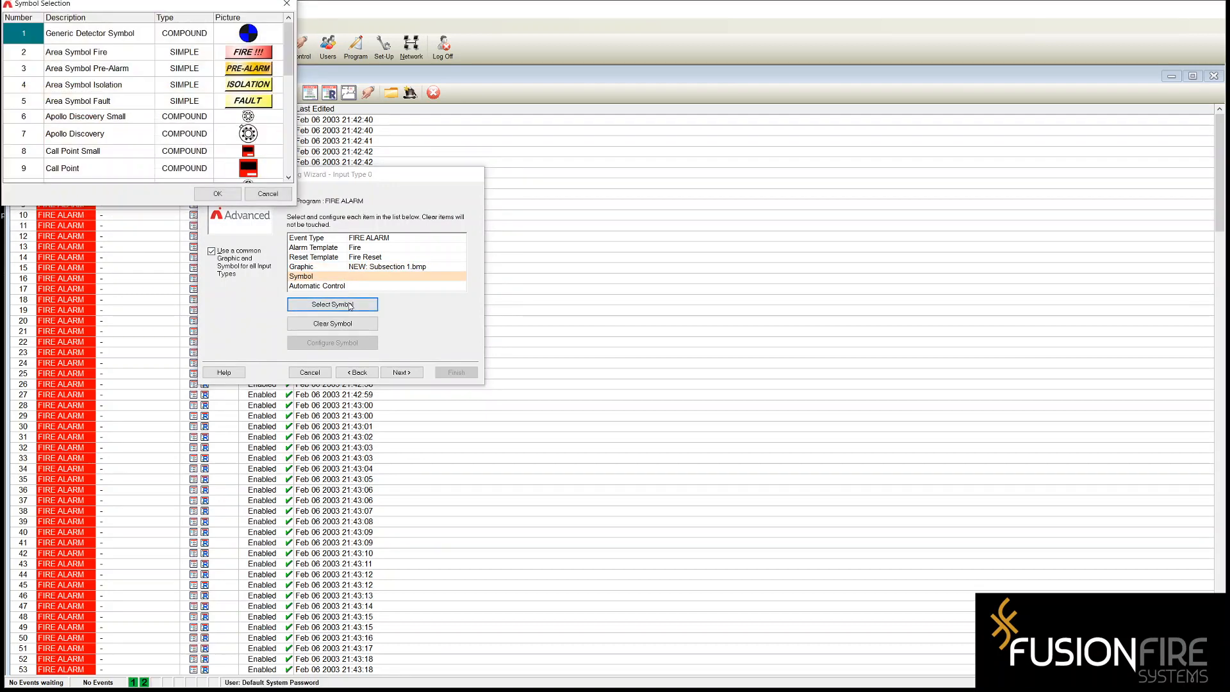
scroll(123, 103, down, 6)
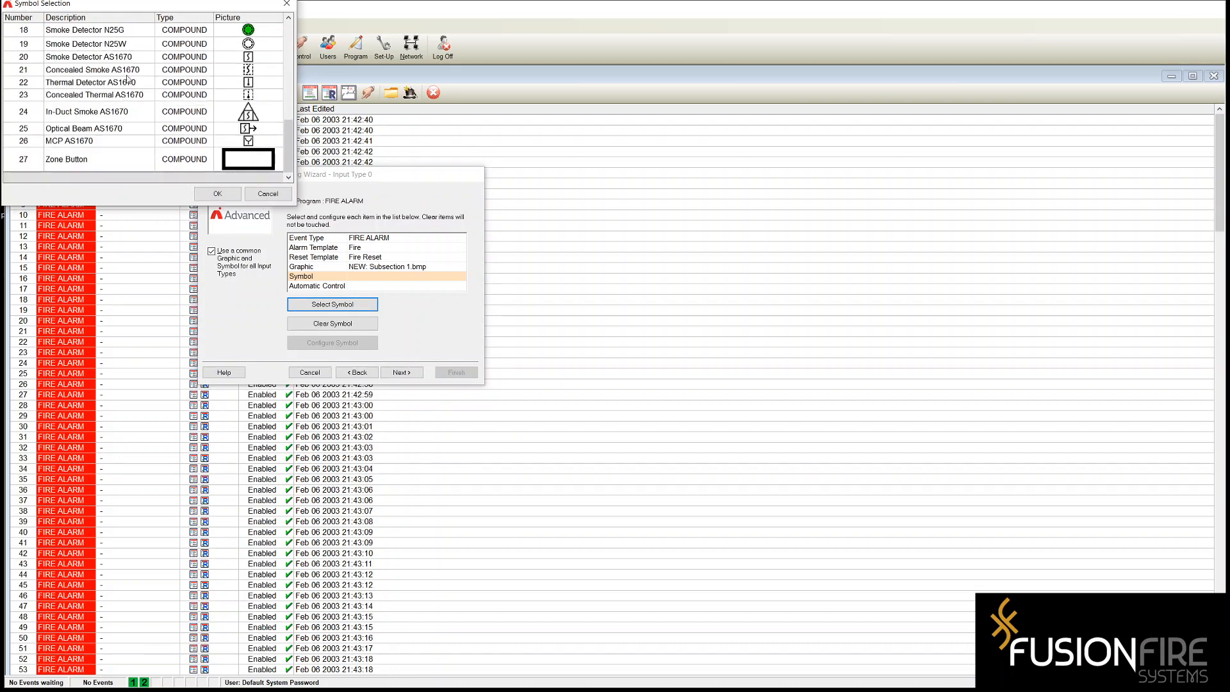
click(85, 56)
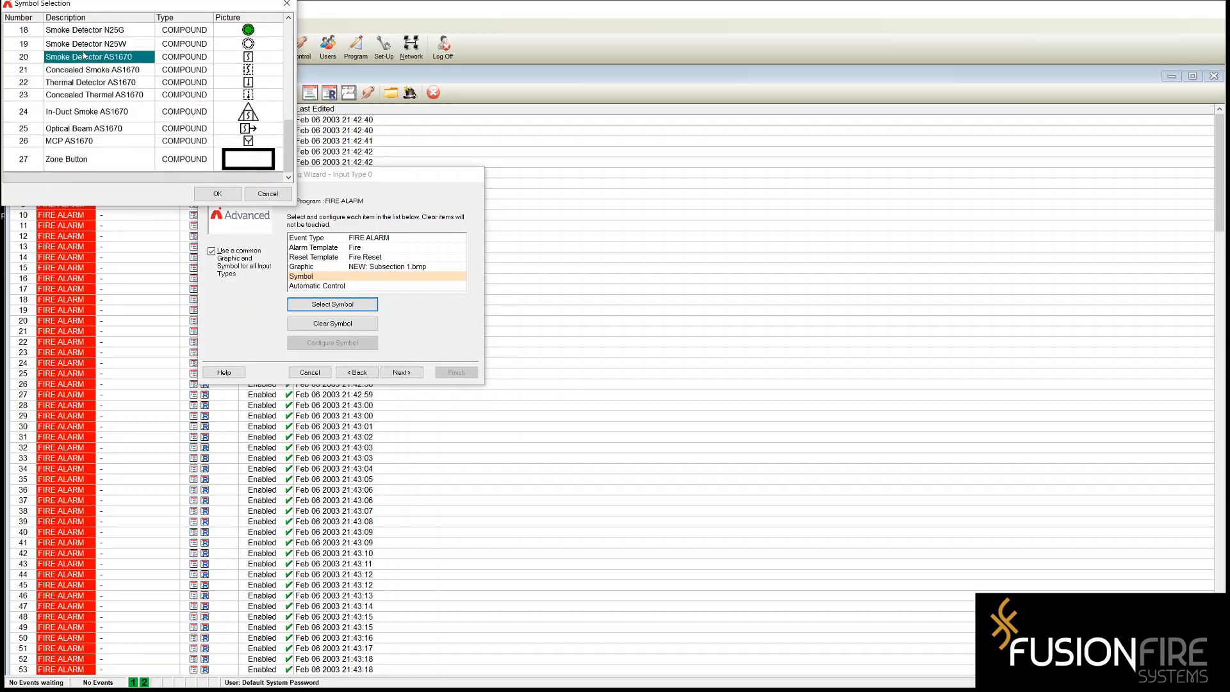
click(226, 197)
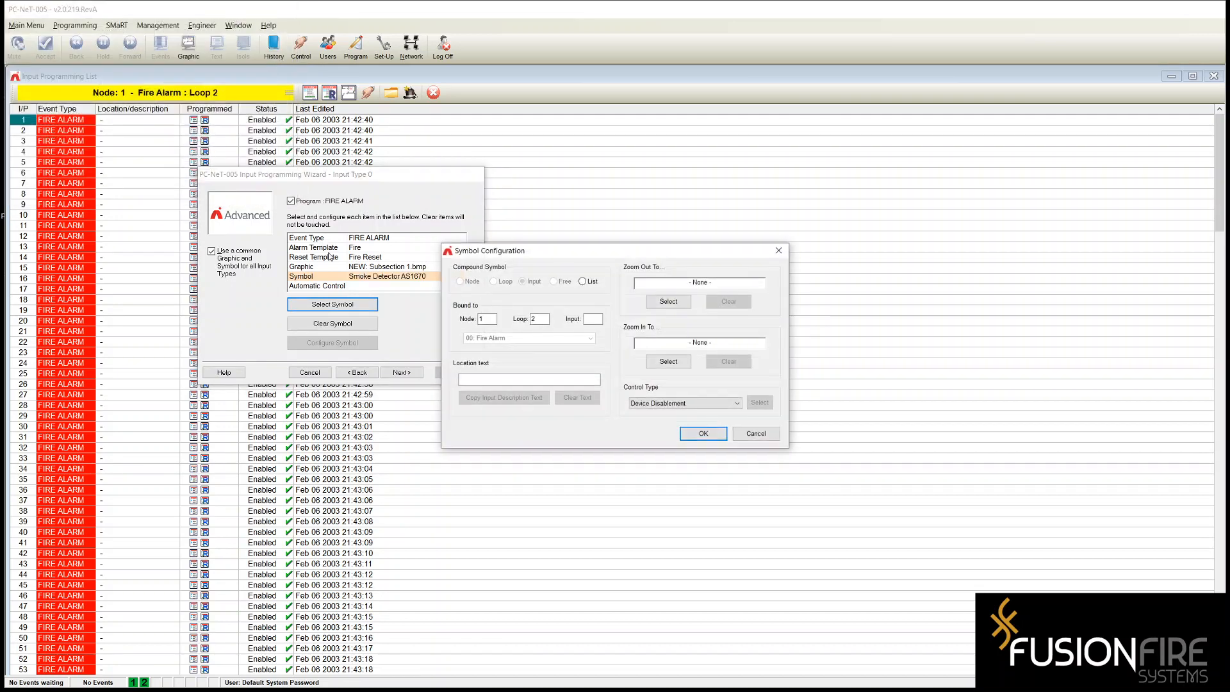
Review the control type options for the smoke detector symbol, keep Device Disablement and accept the symbol configuration
click(684, 403)
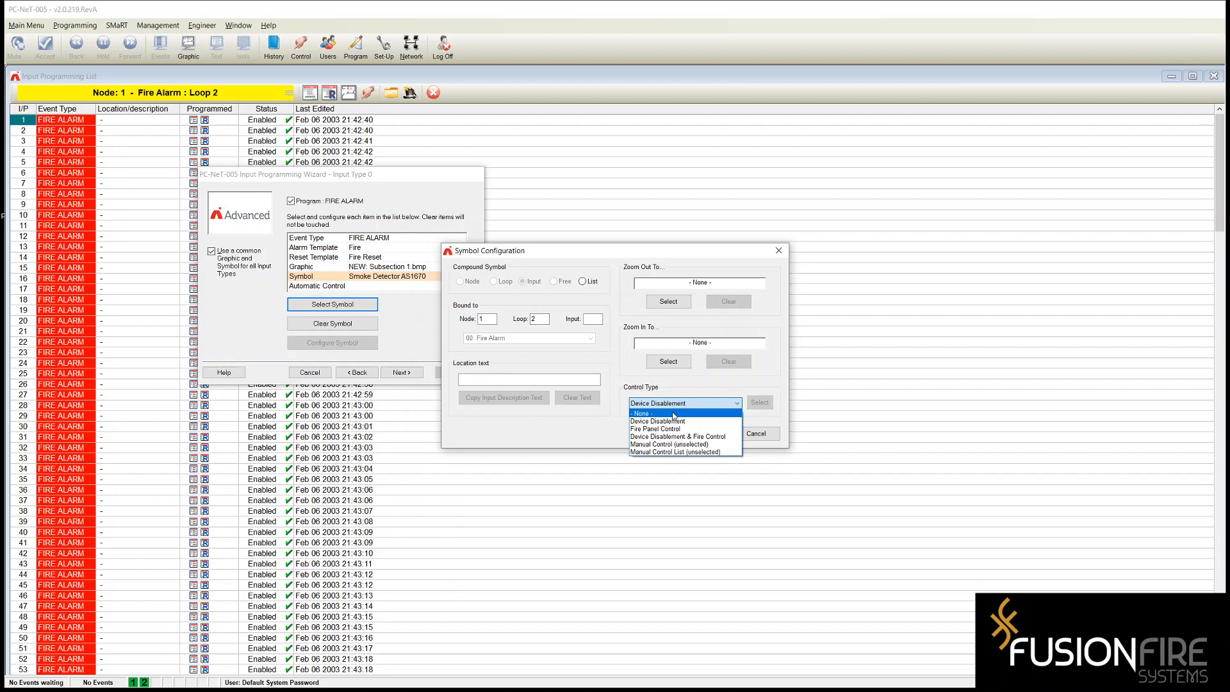
click(674, 414)
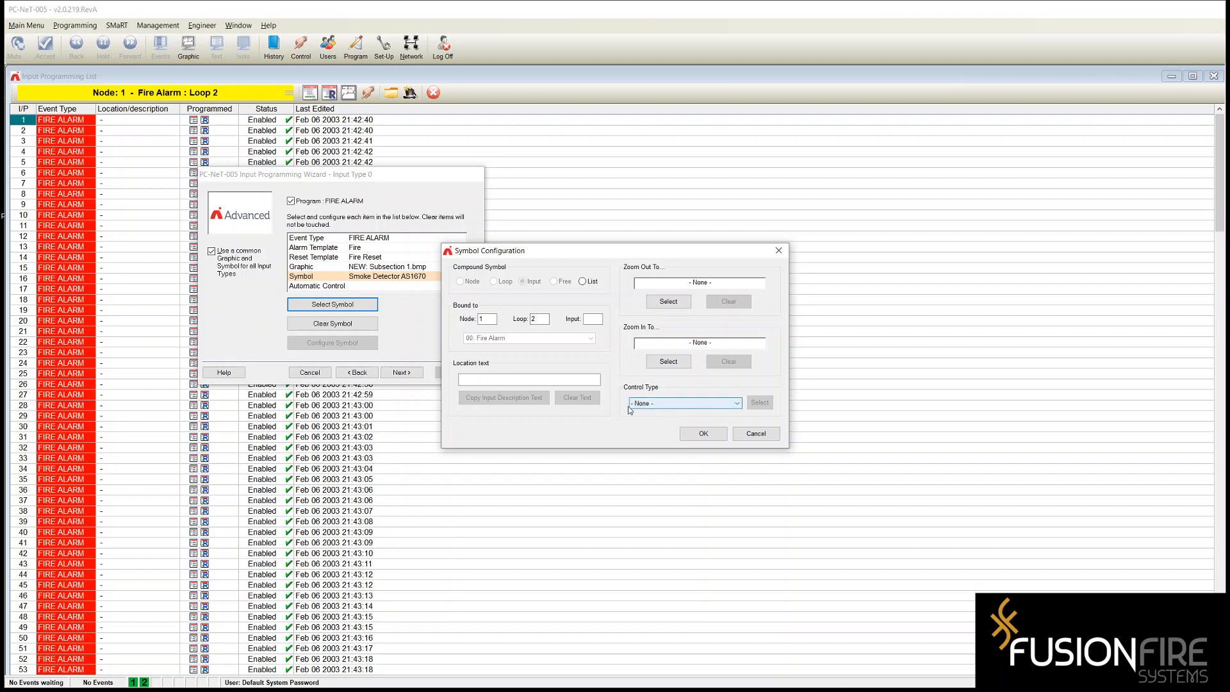
click(654, 404)
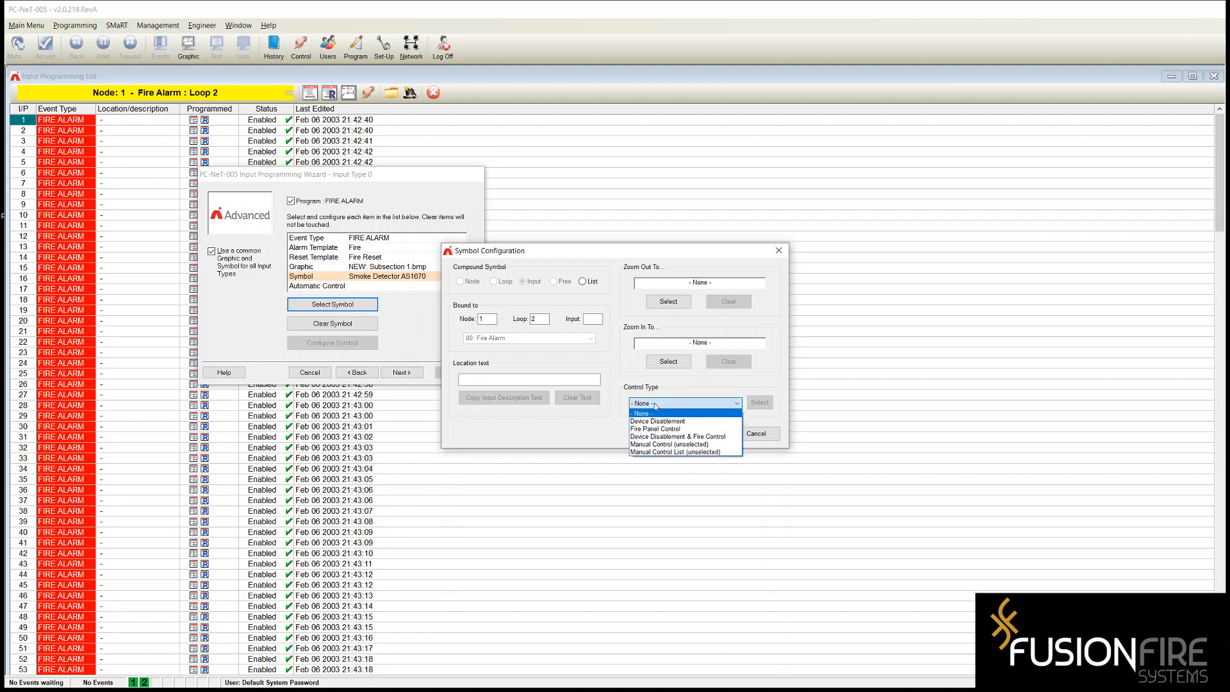
click(661, 419)
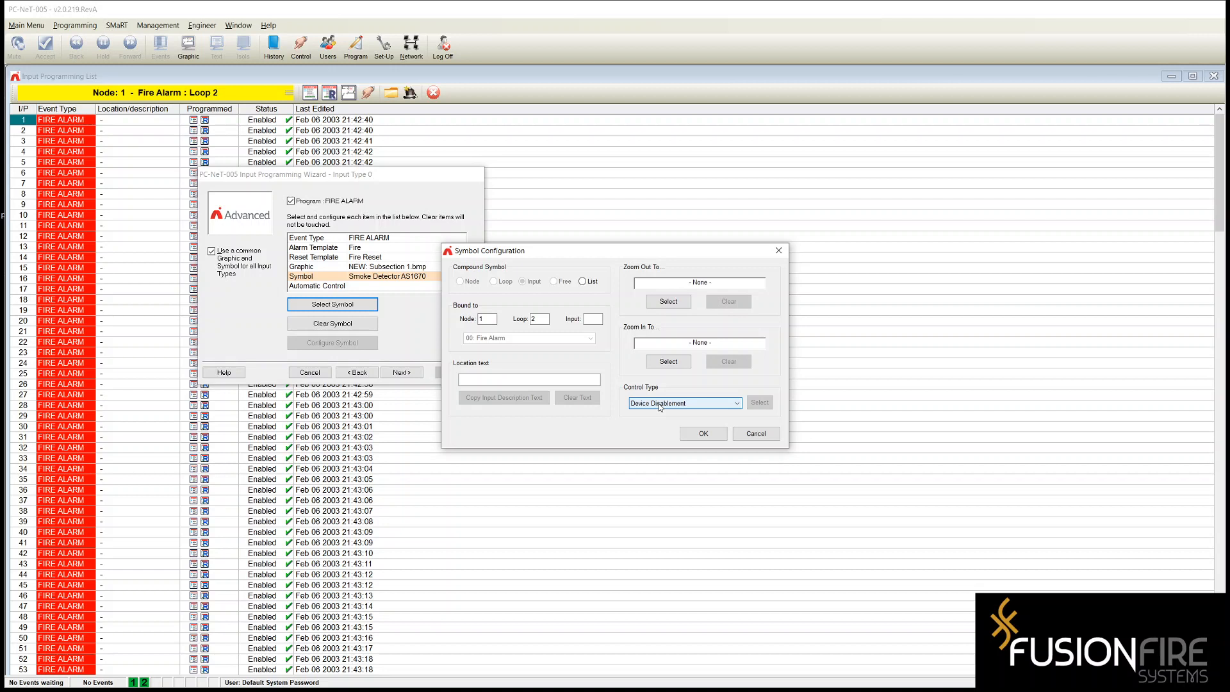
click(660, 404)
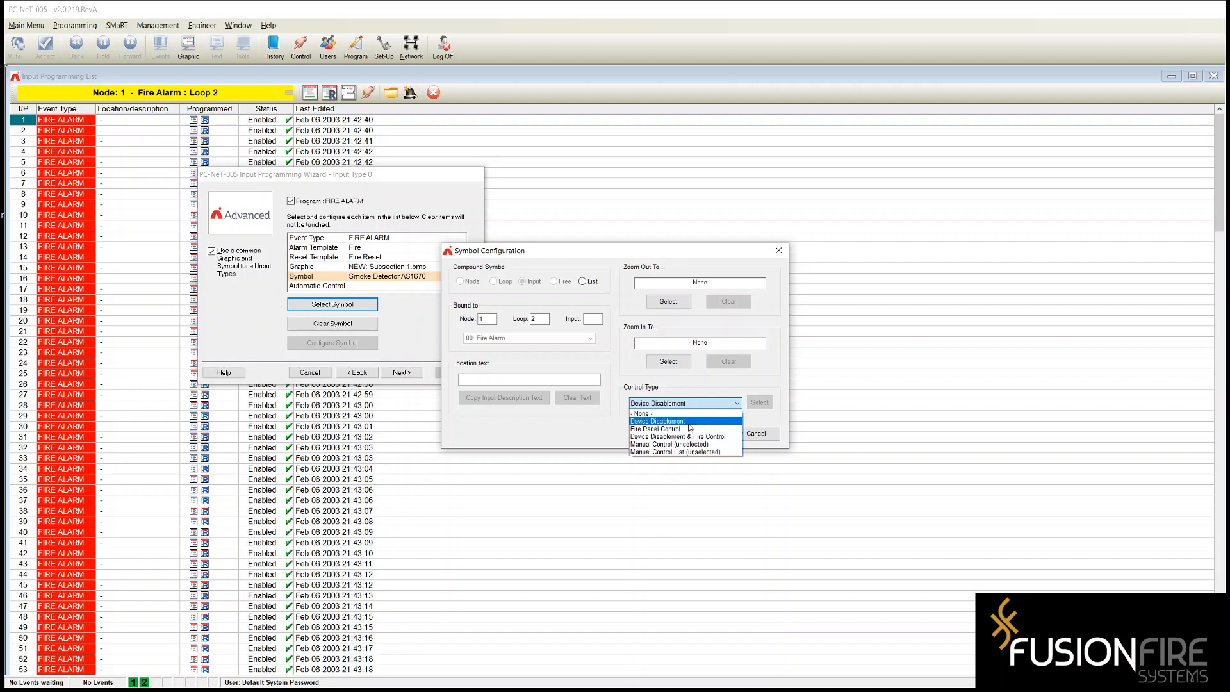
click(689, 422)
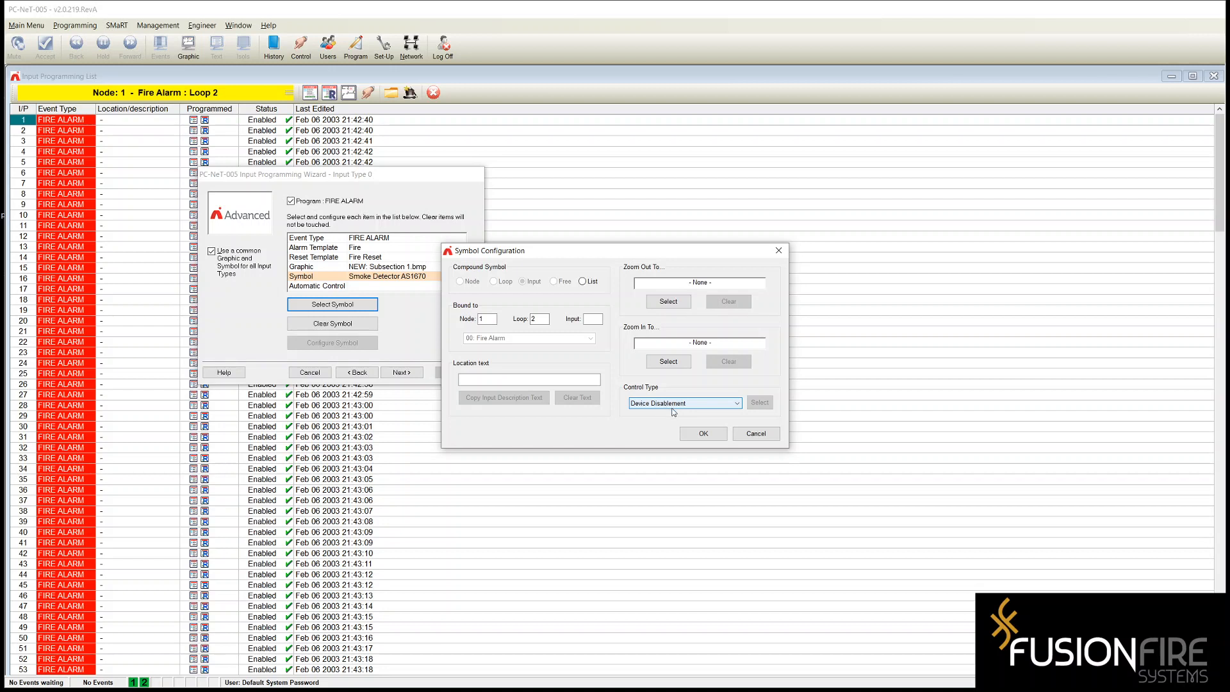
click(706, 434)
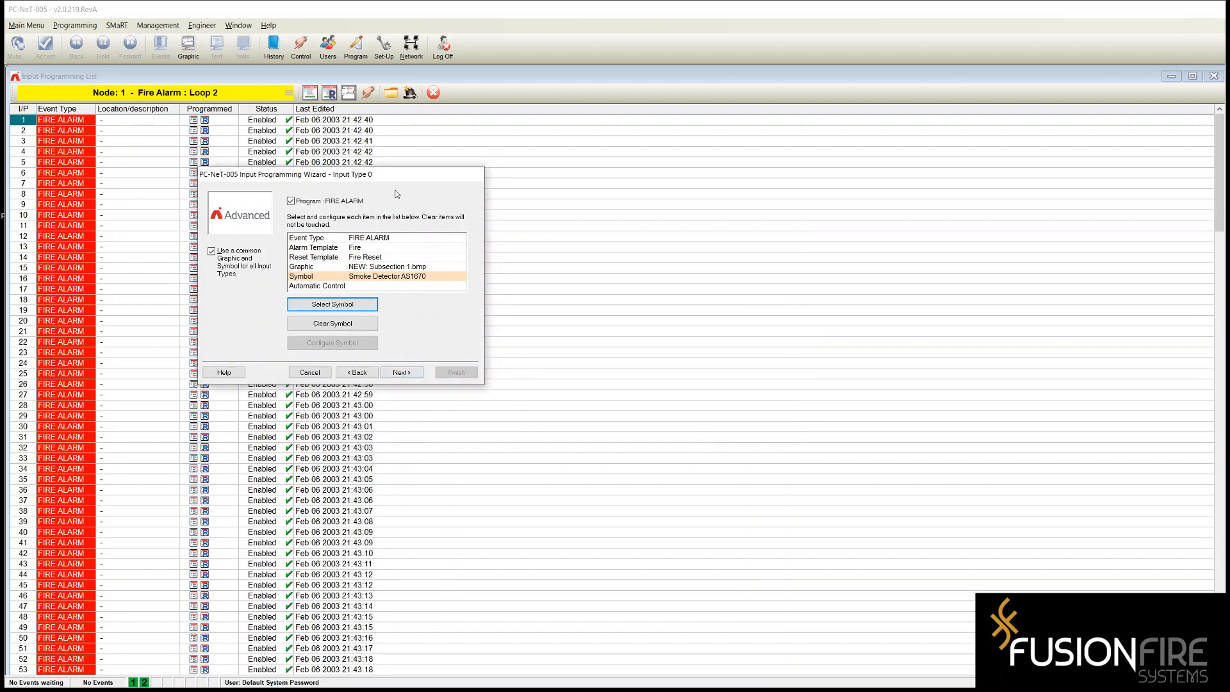
Exclude the SECURITY ALARM and GENERAL INPUT types from programming, keeping the PRE-ALARM settings as they are
click(398, 373)
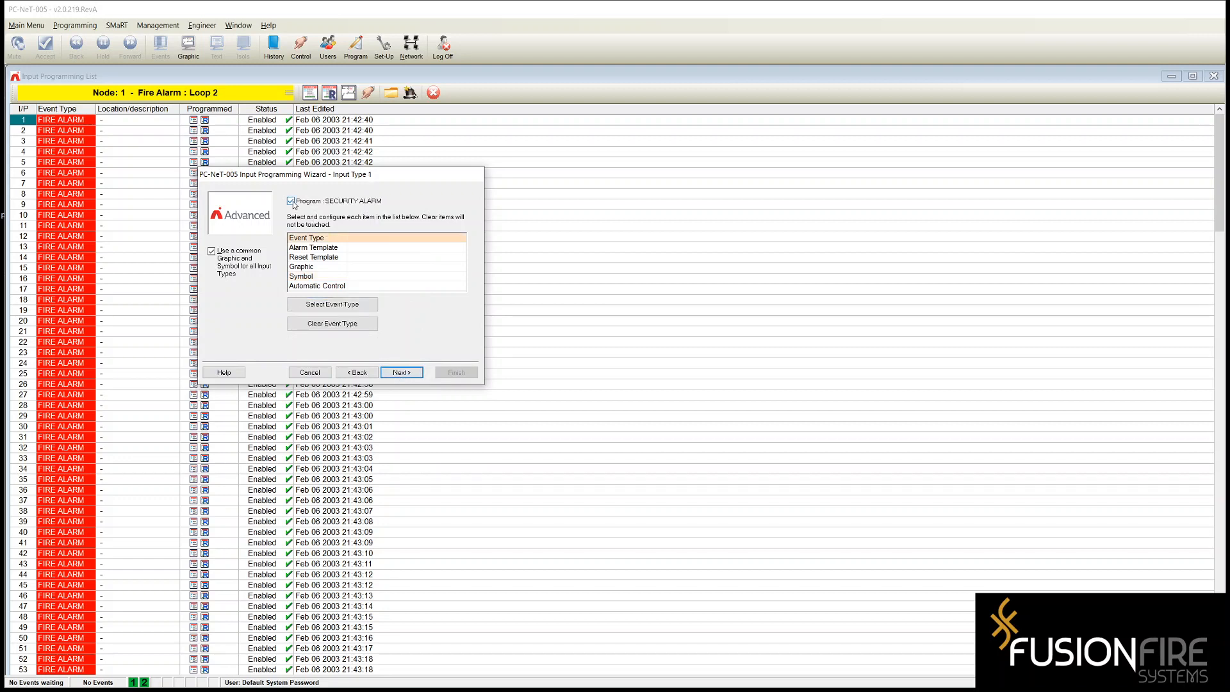
click(292, 201)
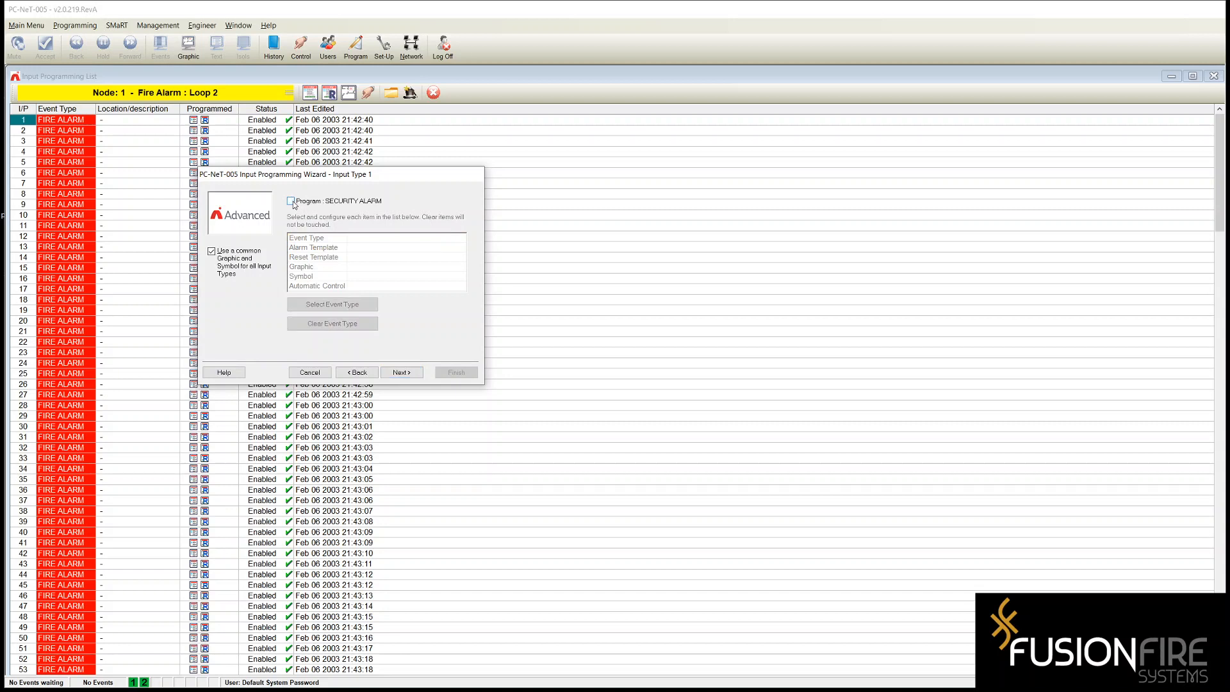
click(401, 372)
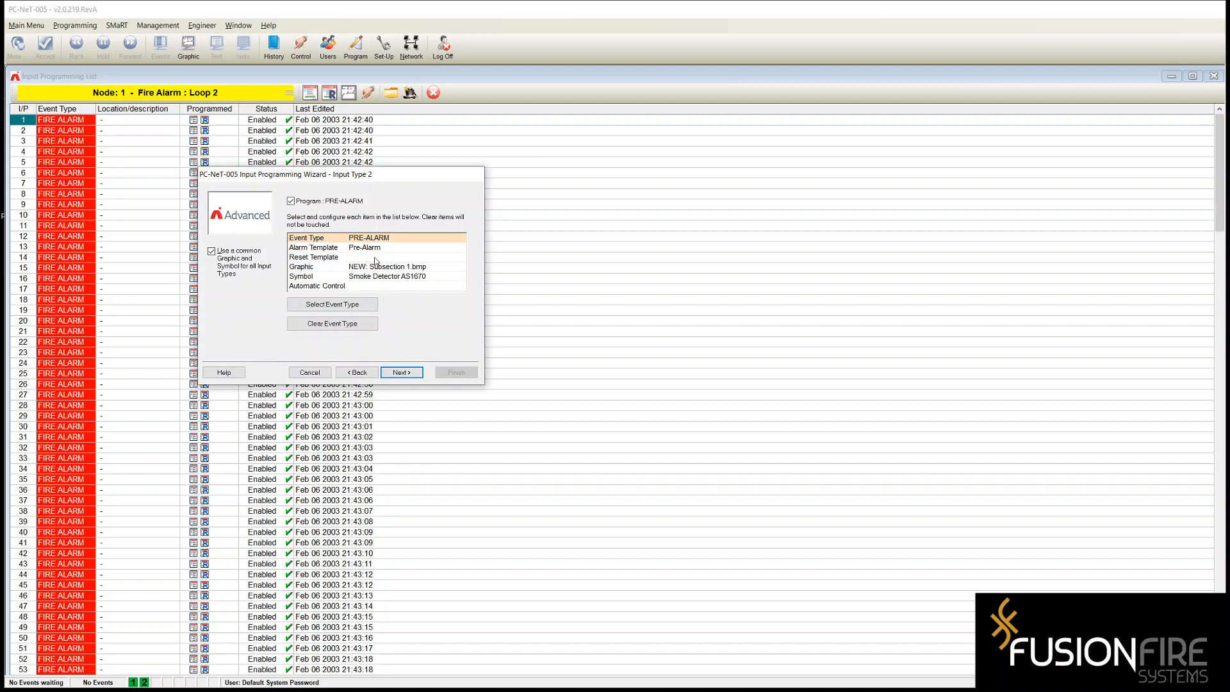
click(411, 377)
click(291, 201)
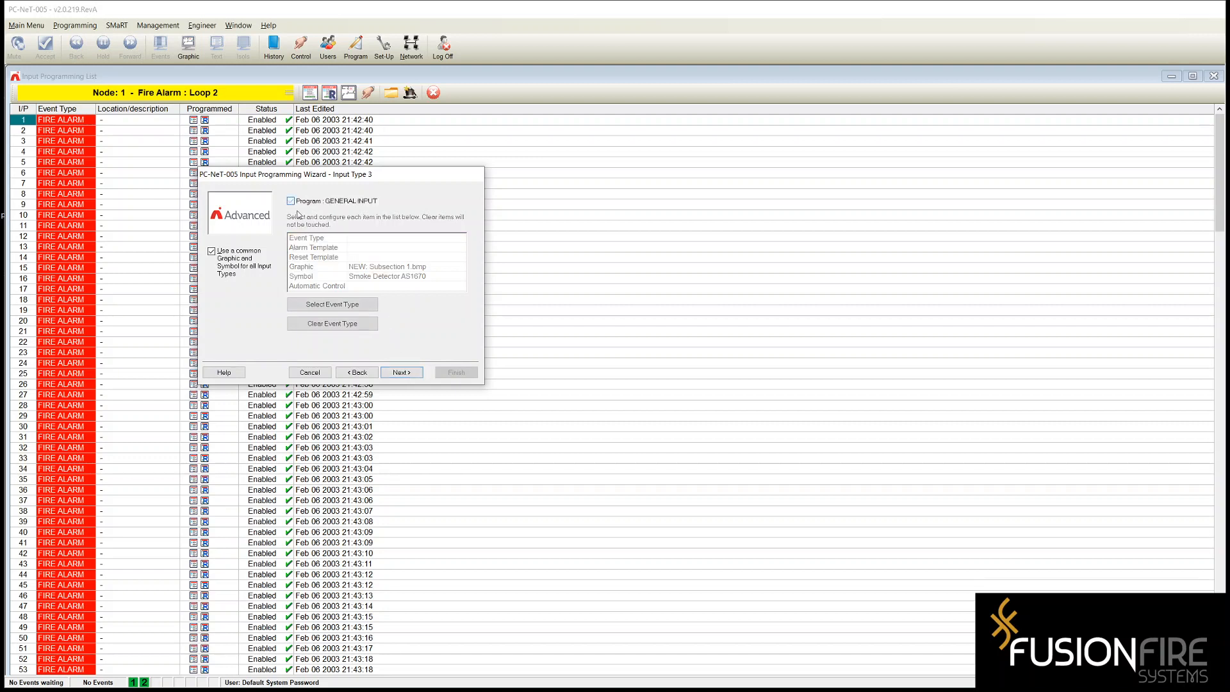
click(405, 373)
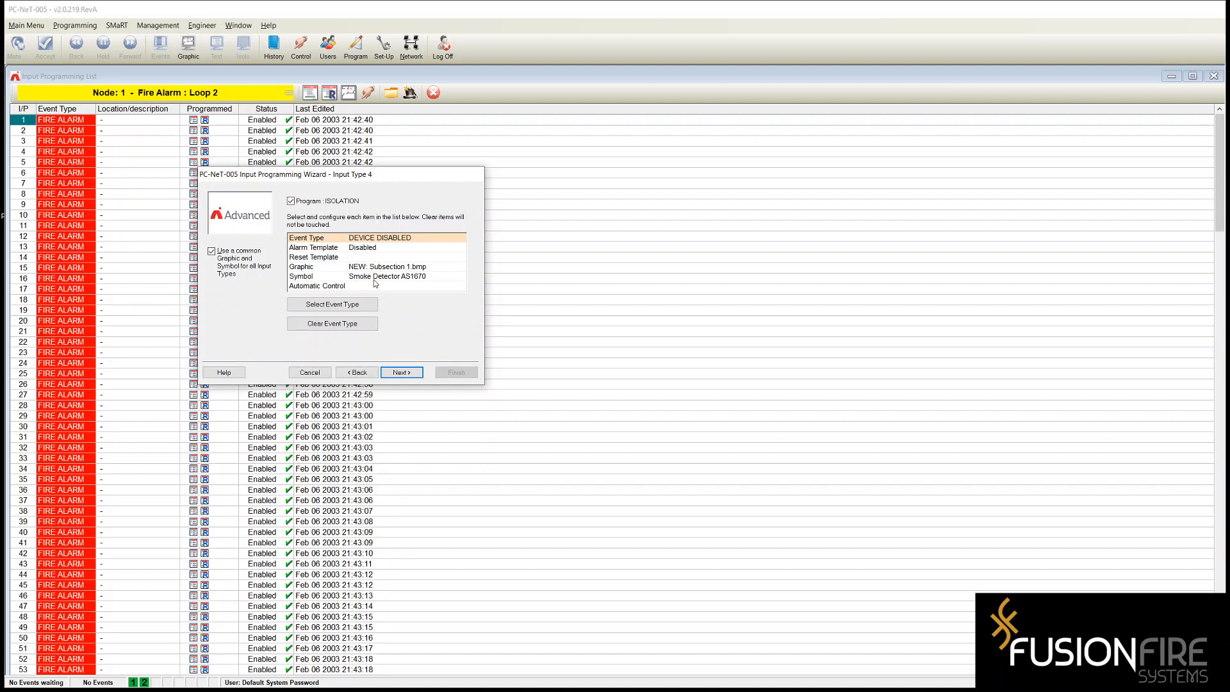
Keep the ISOLATION and FAULT type settings, and exclude GENERAL INPUT 3 and SUBADDRESS4 from programming
click(410, 376)
click(404, 373)
click(408, 373)
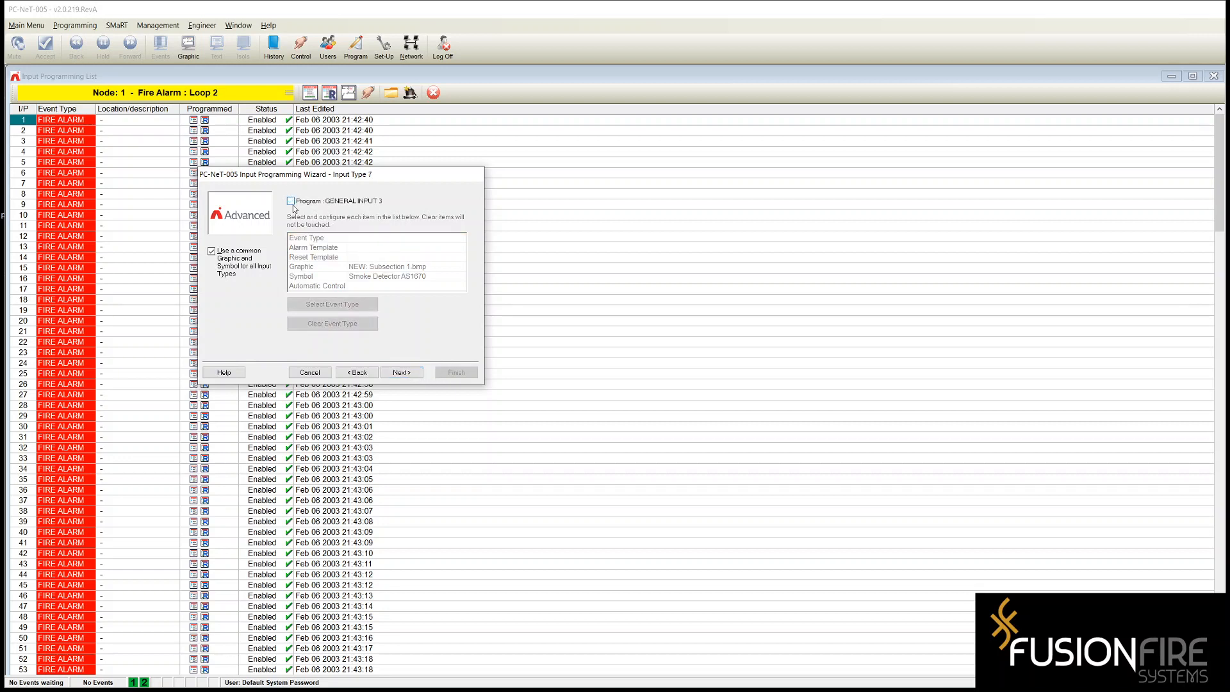
click(406, 374)
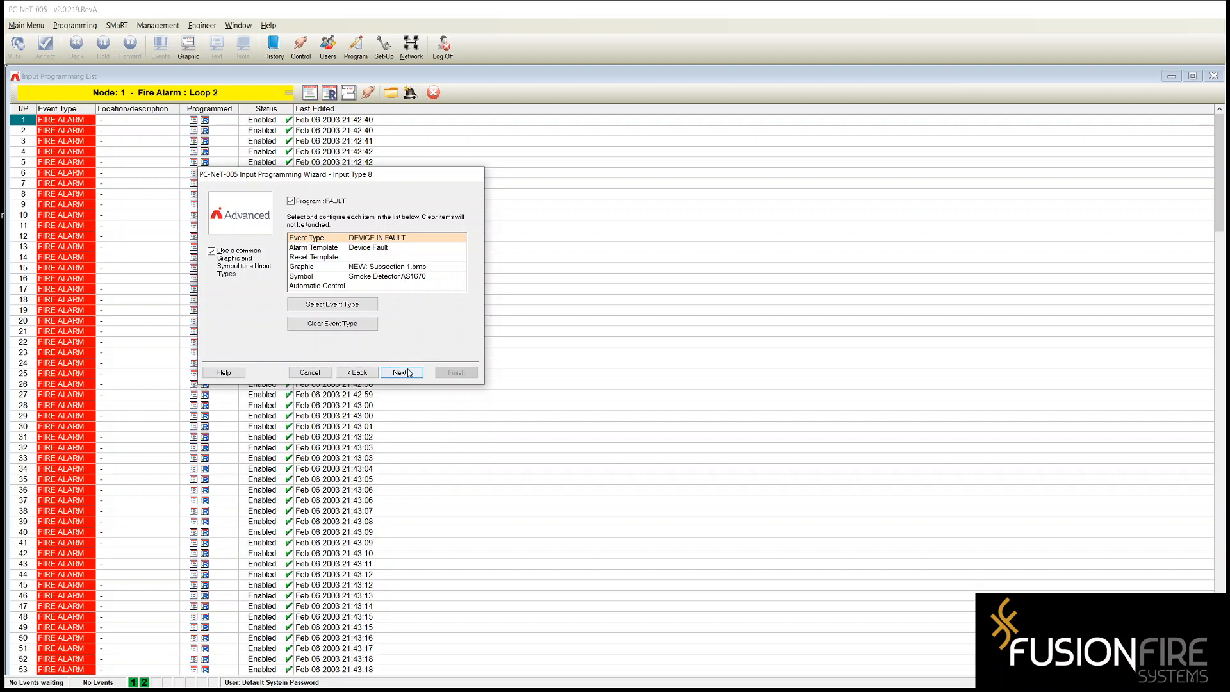
click(408, 372)
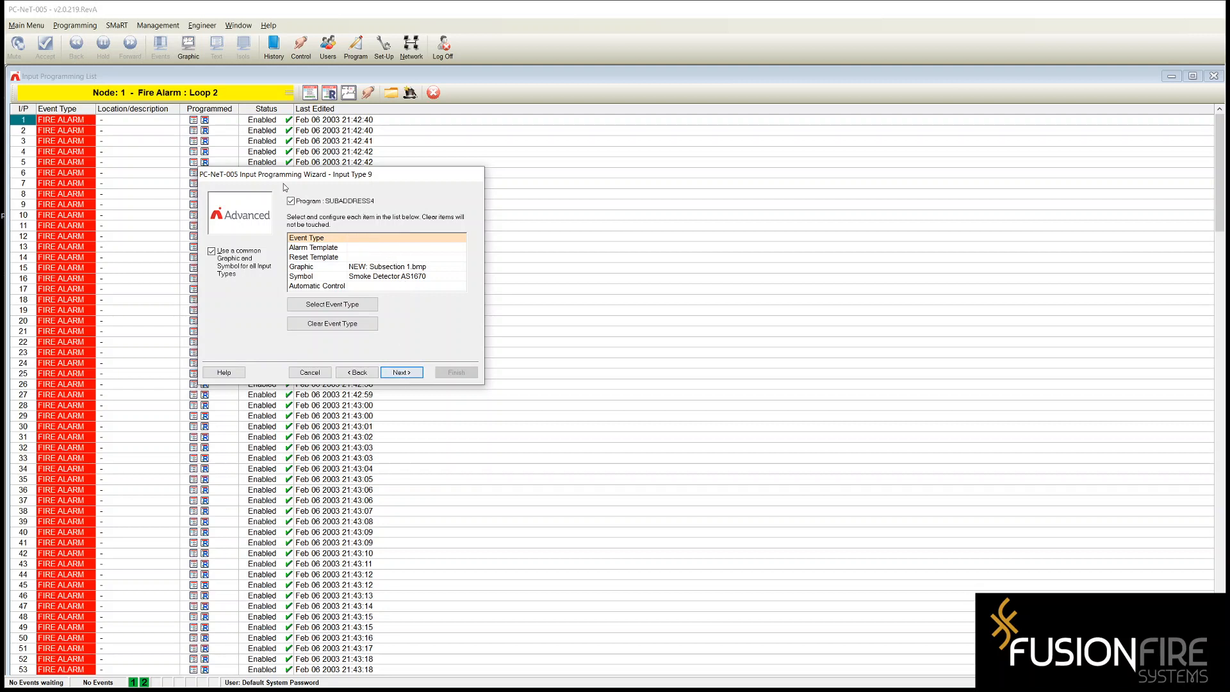
click(406, 374)
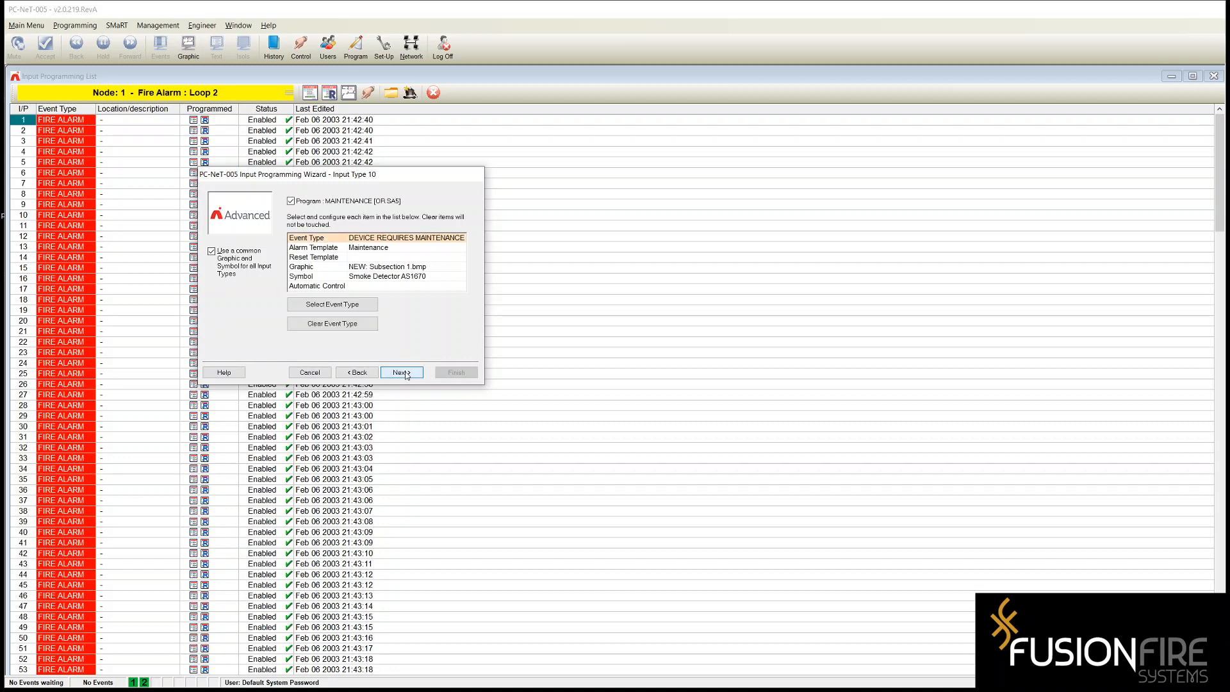
Exclude the remaining unused types, including SUBADDRESS6 and SUBADDRESS7, and finish the wizard to program the selected inputs
click(407, 374)
click(403, 376)
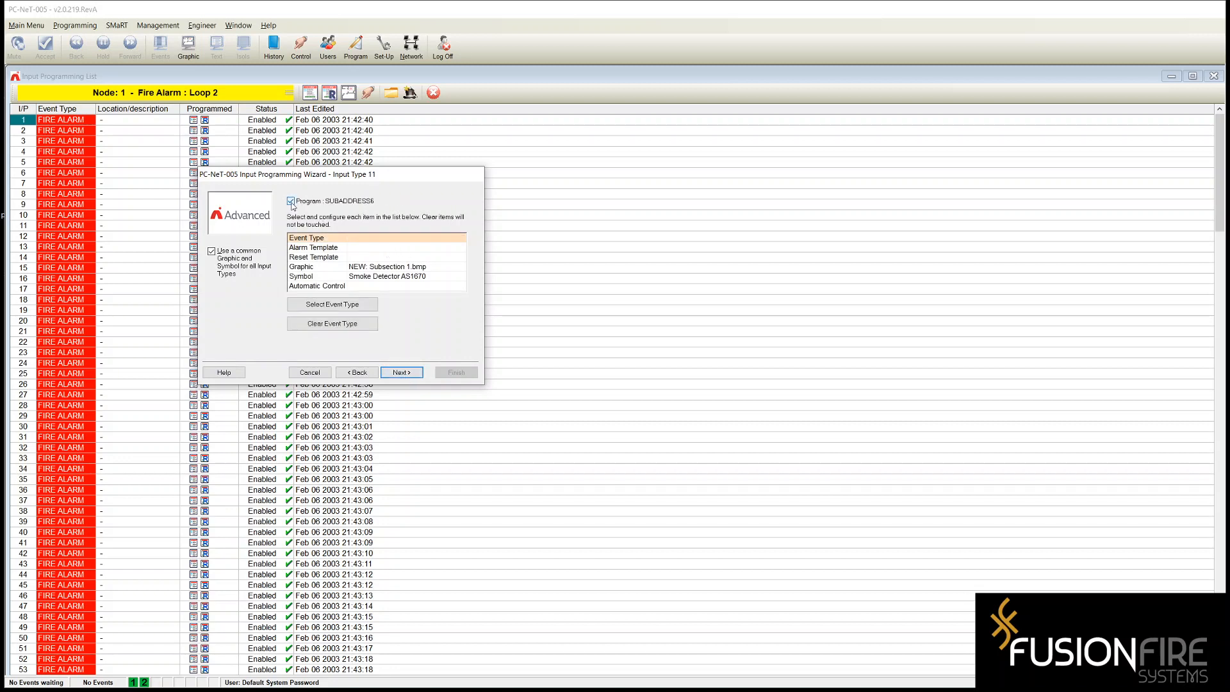
click(401, 376)
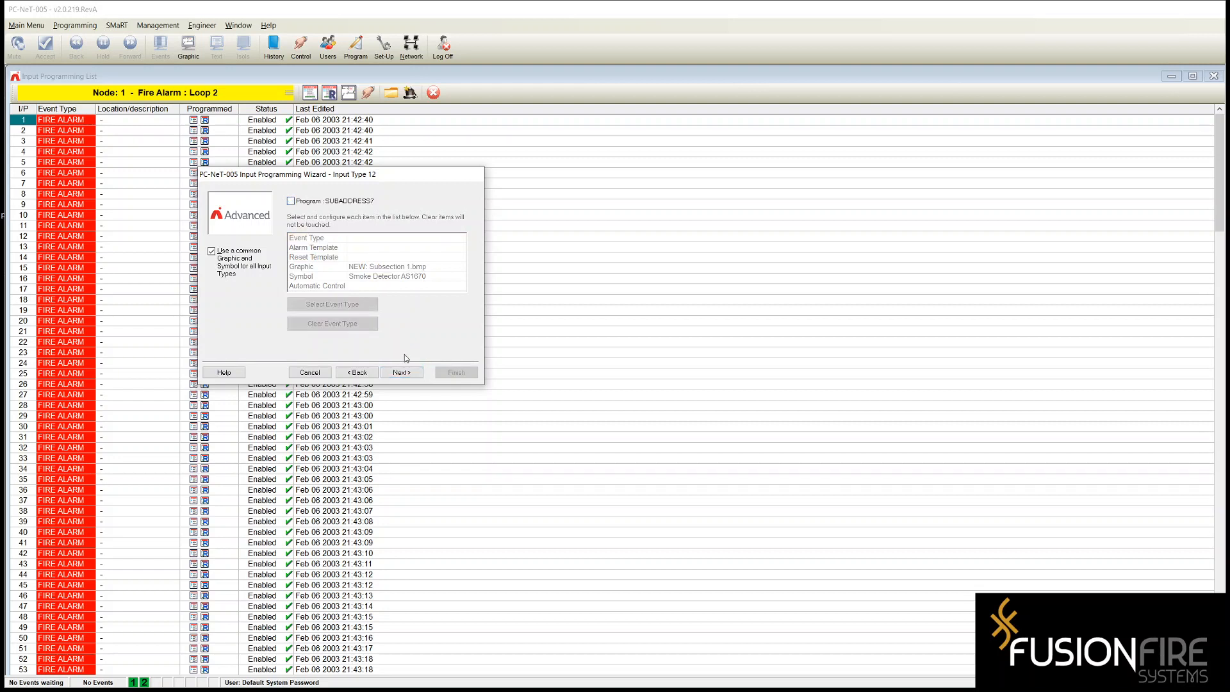
click(402, 372)
click(290, 201)
click(401, 373)
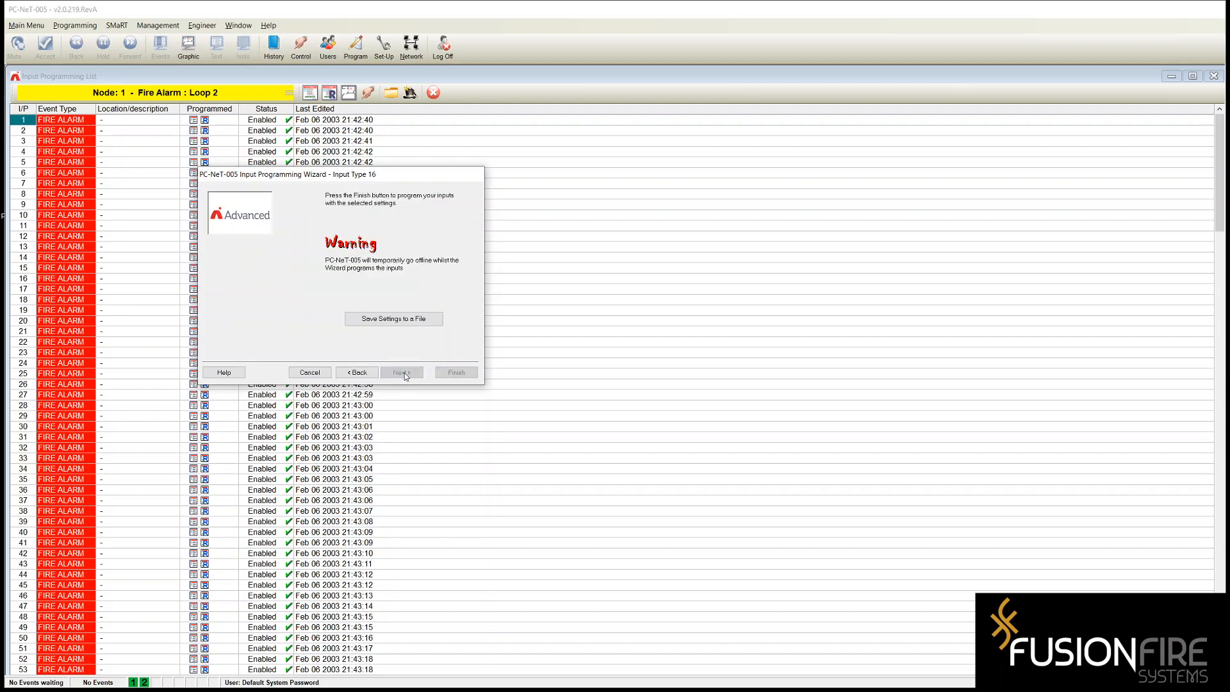
click(455, 373)
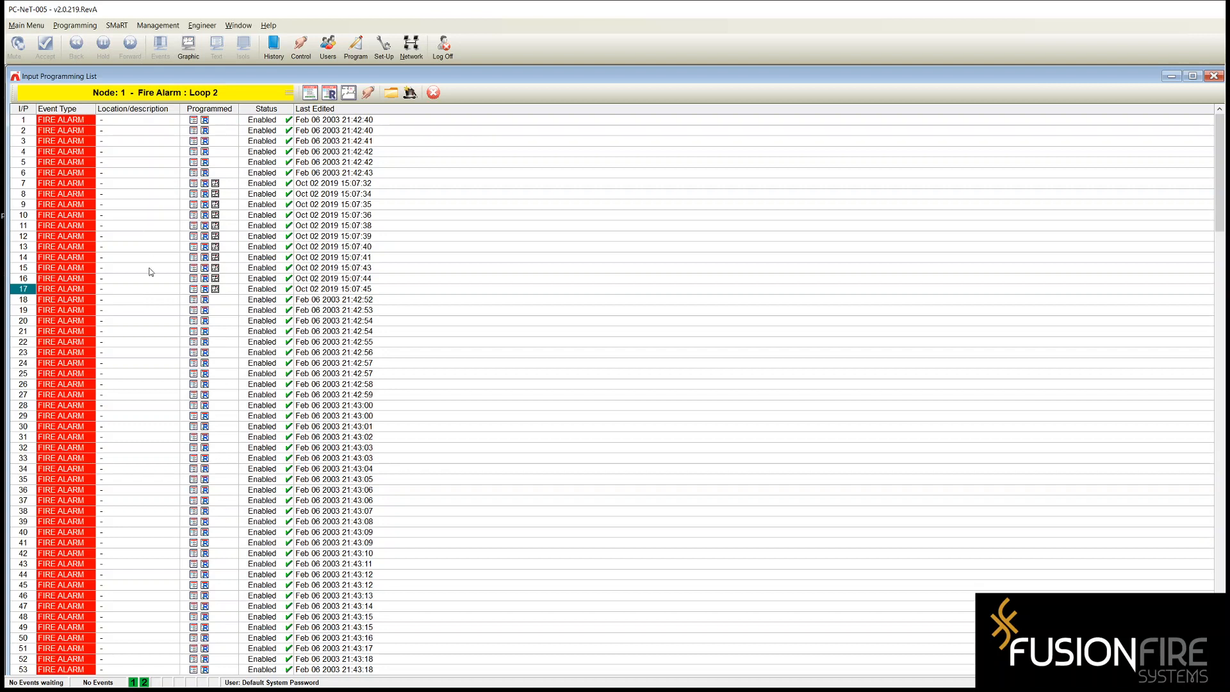
Switch the status of inputs 7 and 8 to ignored and restore both to Enabled
double_click(258, 184)
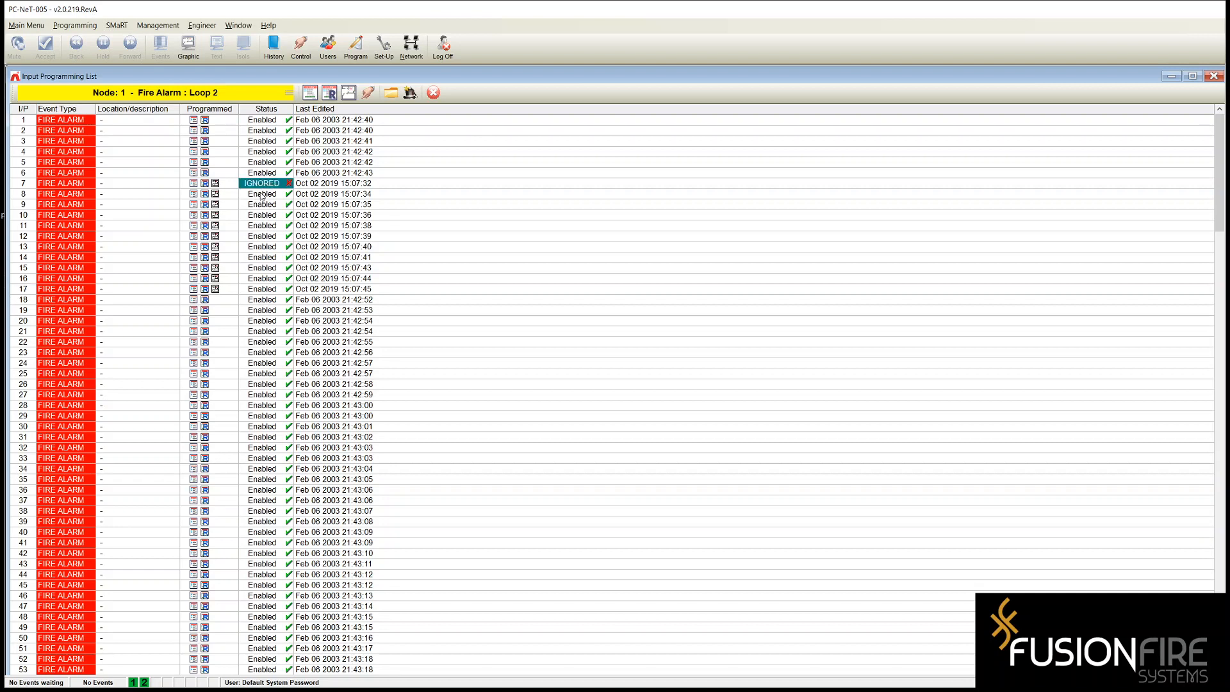
double_click(261, 194)
double_click(264, 194)
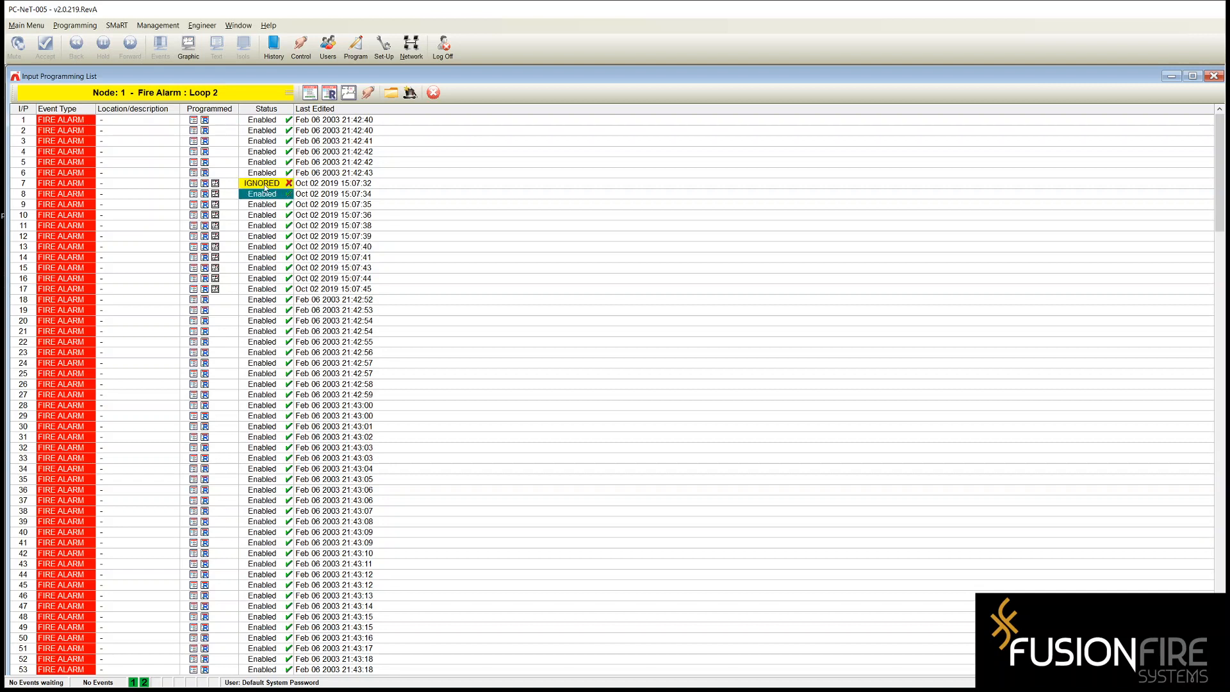
double_click(265, 183)
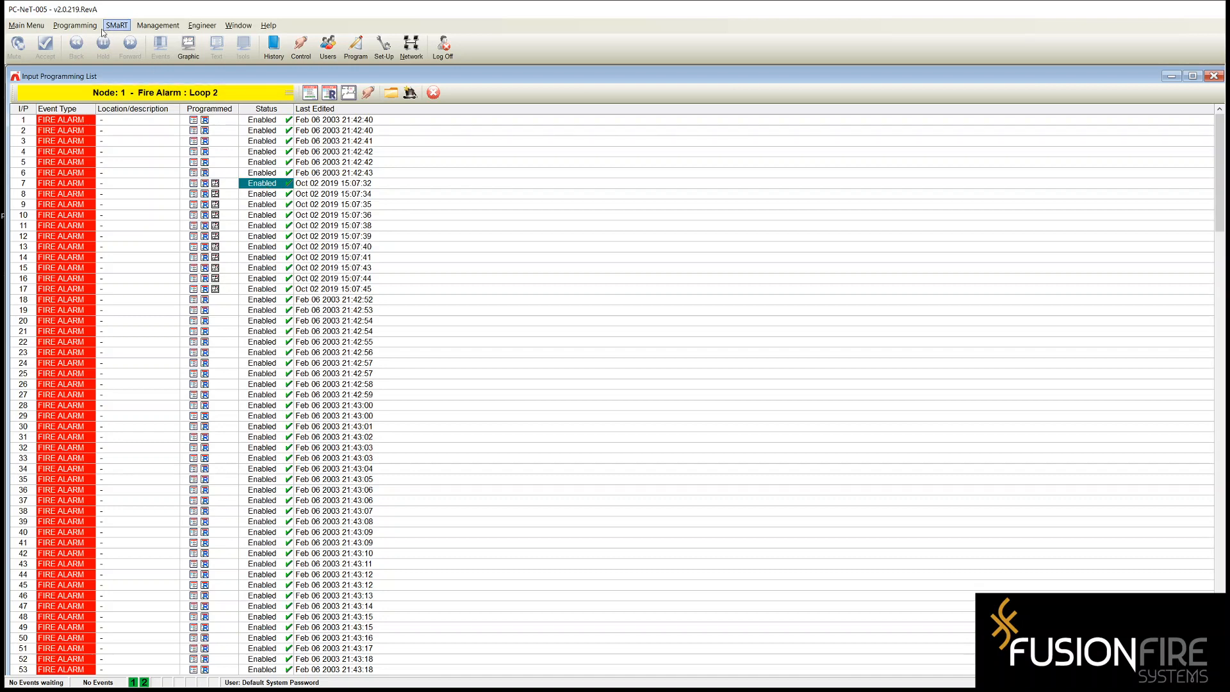
Open graphics management, select the NEW: Subsection 1.bmp graphic and move the window clear of the programmed inputs
click(75, 25)
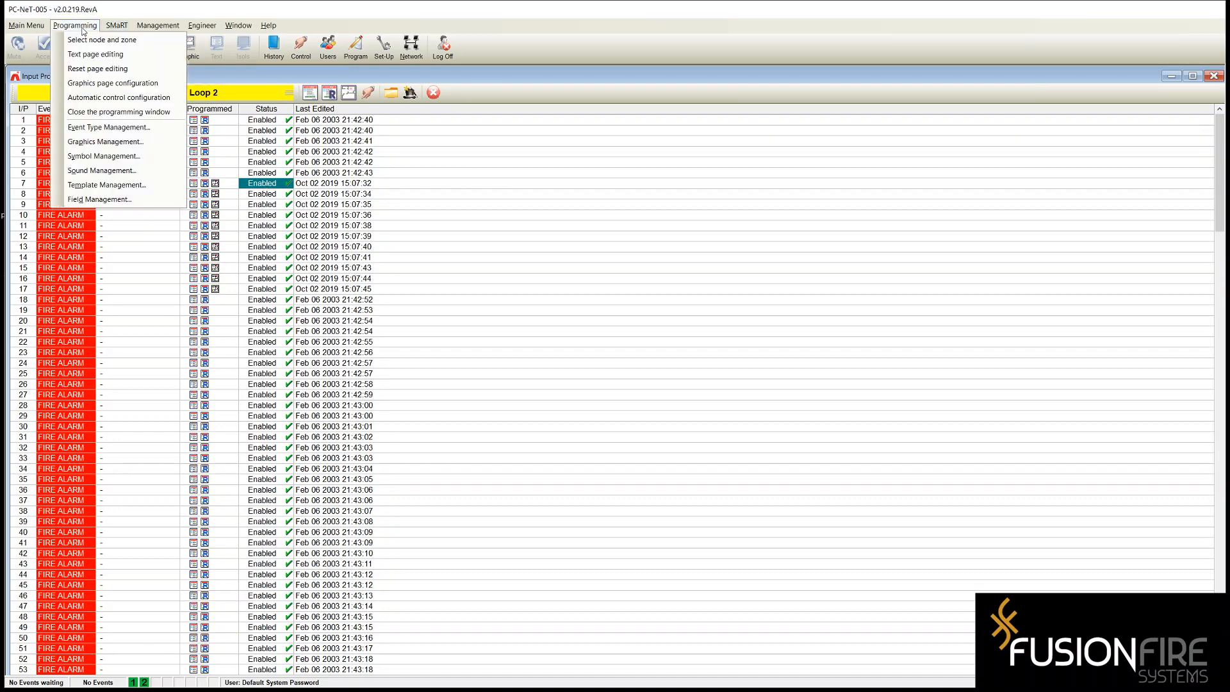
click(111, 141)
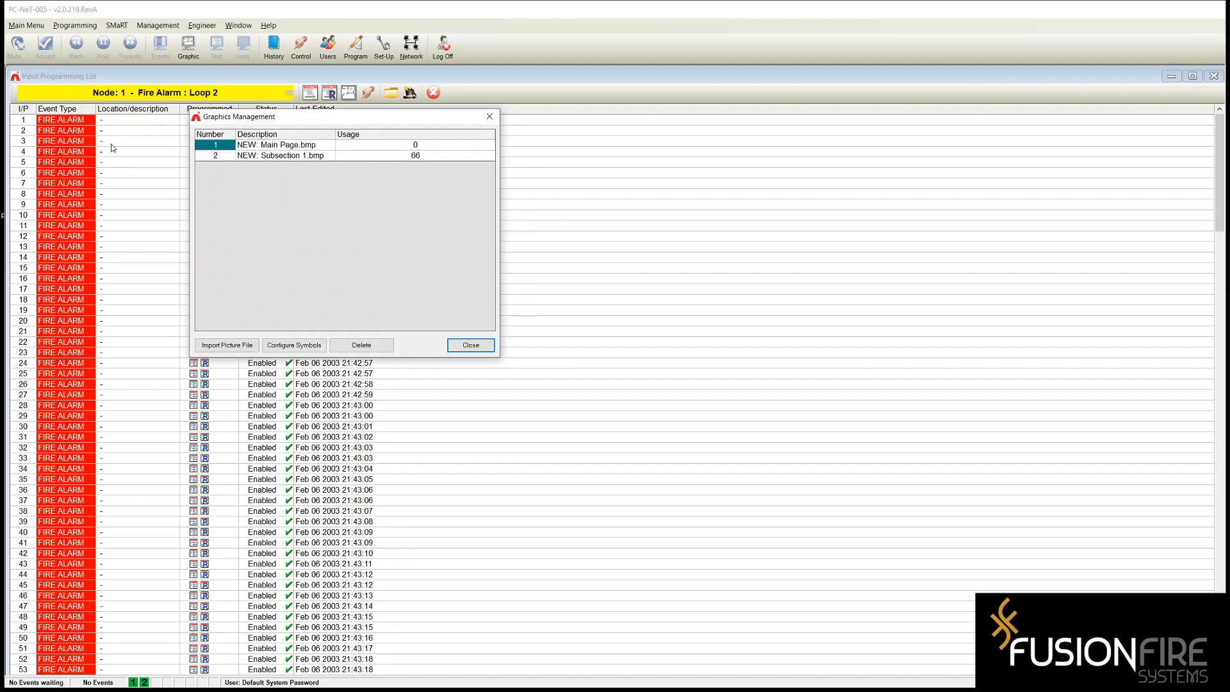
click(265, 159)
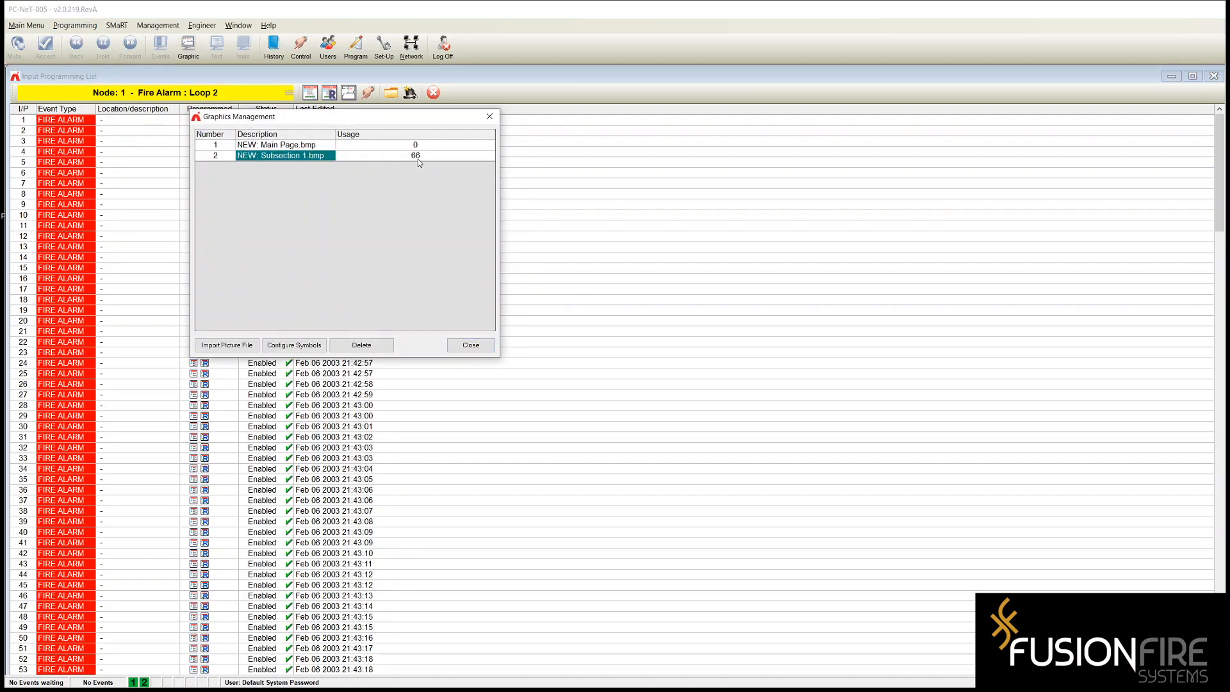
drag(360, 121, 496, 126)
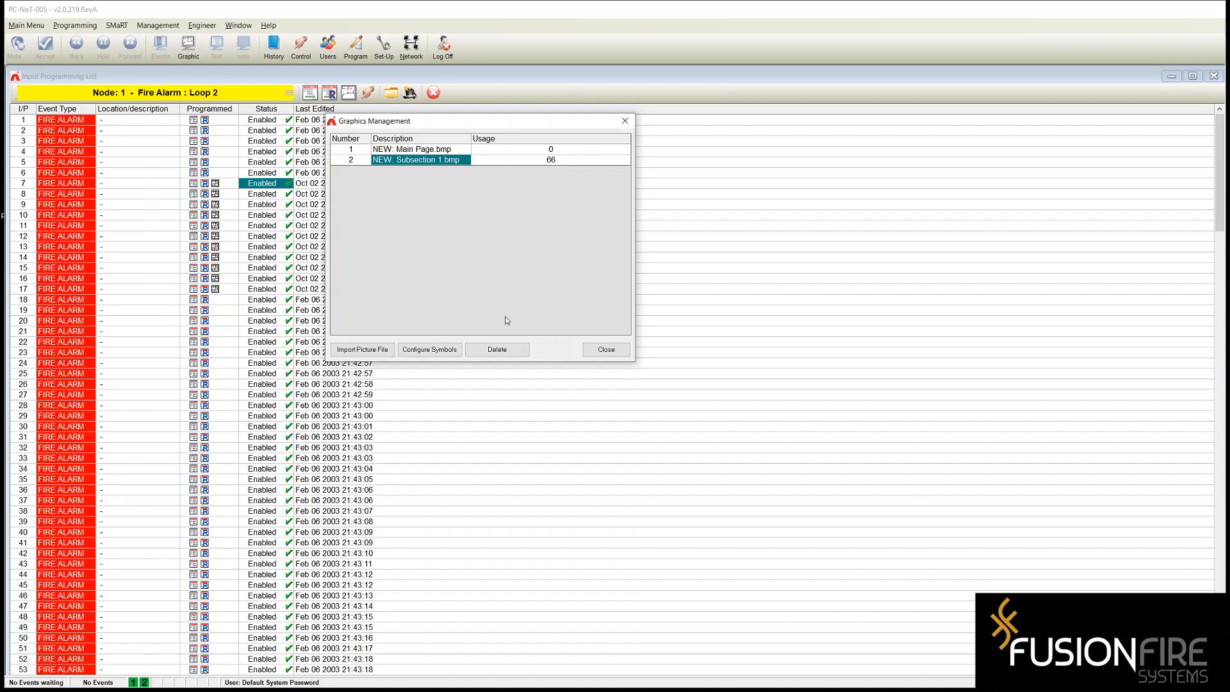
Open the symbol configuration of the Subsection 1 graphic and place four detector symbols in the escalator area, two washrooms and triangular block
click(441, 355)
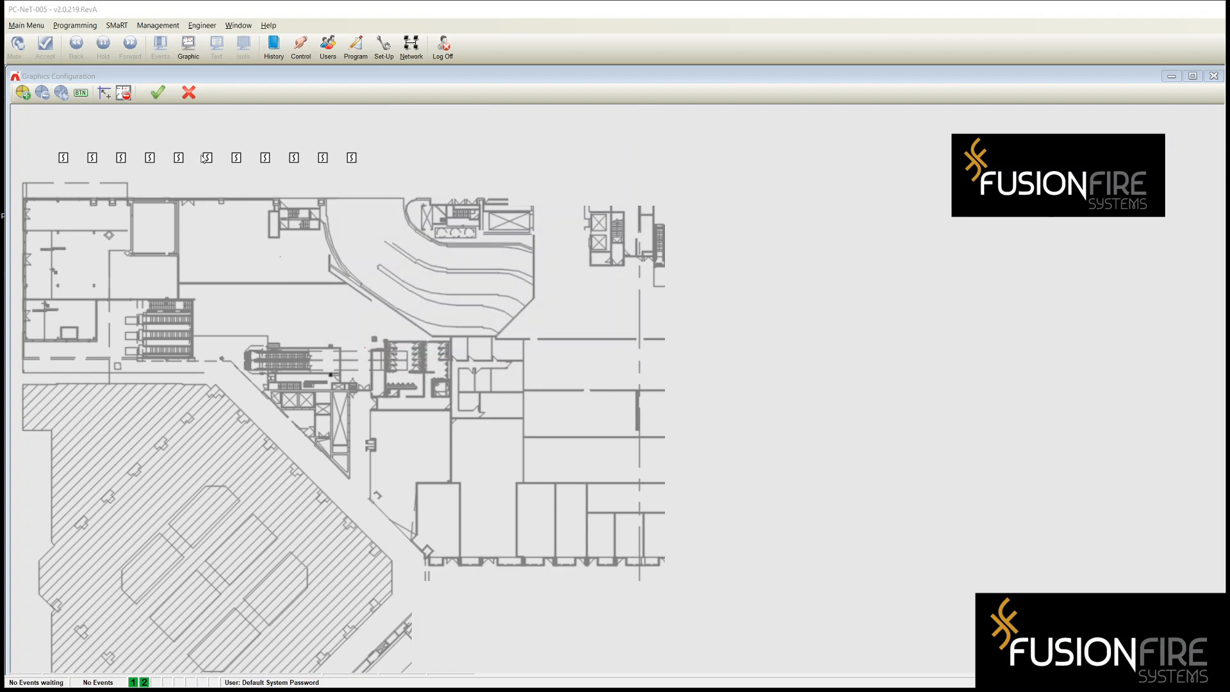
click(352, 158)
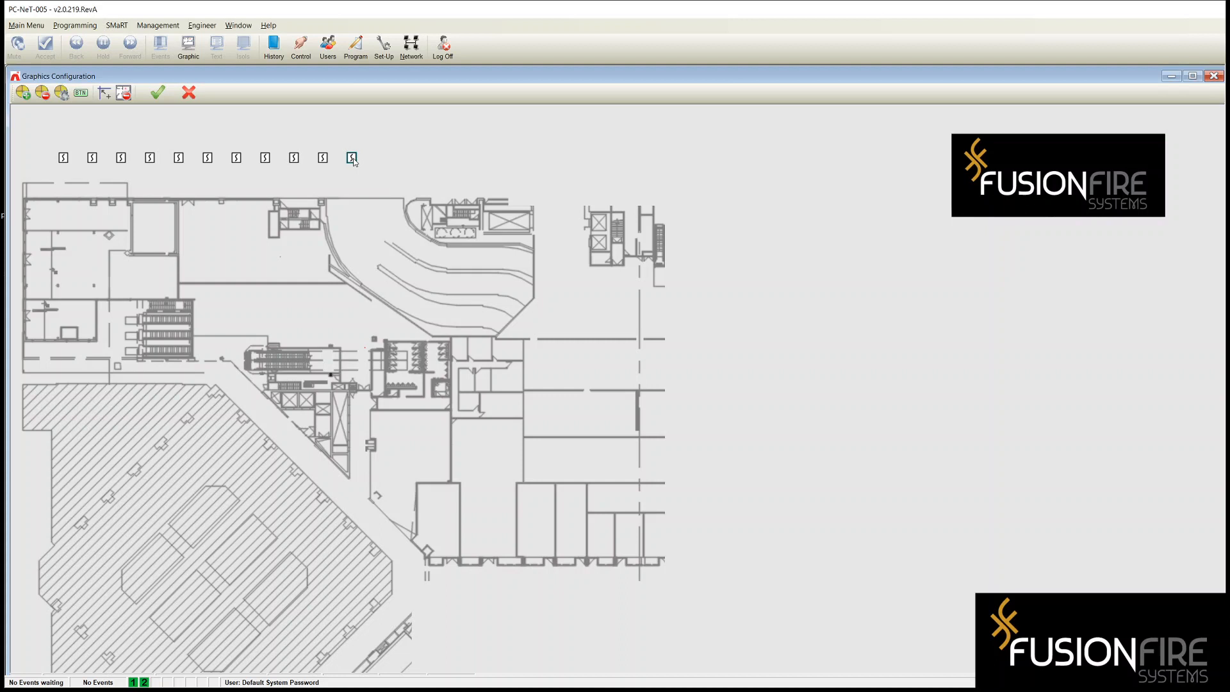
mouse_move(354, 161)
mouse_down()
mouse_move(355, 268)
mouse_move(303, 261)
mouse_move(410, 360)
mouse_move(353, 208)
mouse_move(350, 164)
mouse_up()
drag(294, 159, 402, 360)
drag(324, 159, 437, 360)
drag(350, 160, 329, 363)
drag(266, 159, 248, 378)
drag(299, 410, 300, 415)
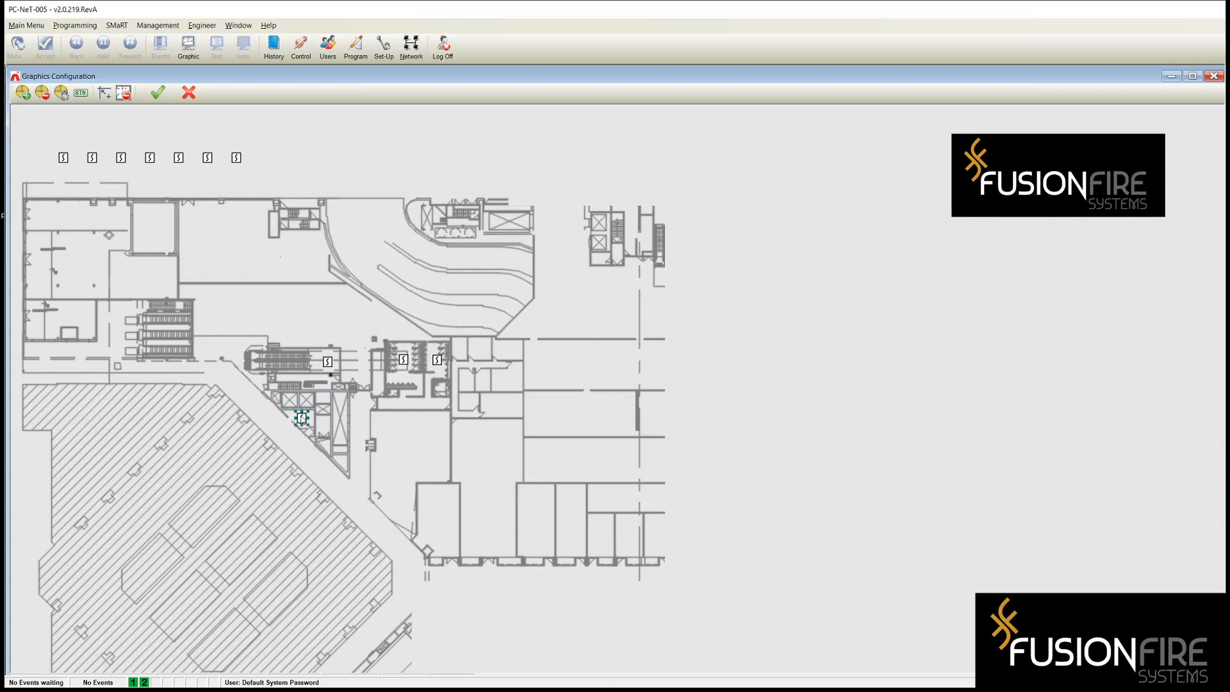
Distribute the remaining seven detector symbols over the triangular block, the corridor below the washrooms and the rooms in the plan's lower part
drag(237, 159, 321, 426)
drag(208, 159, 343, 423)
drag(179, 159, 407, 399)
drag(150, 159, 434, 511)
drag(122, 159, 408, 454)
drag(93, 159, 534, 519)
drag(64, 159, 571, 520)
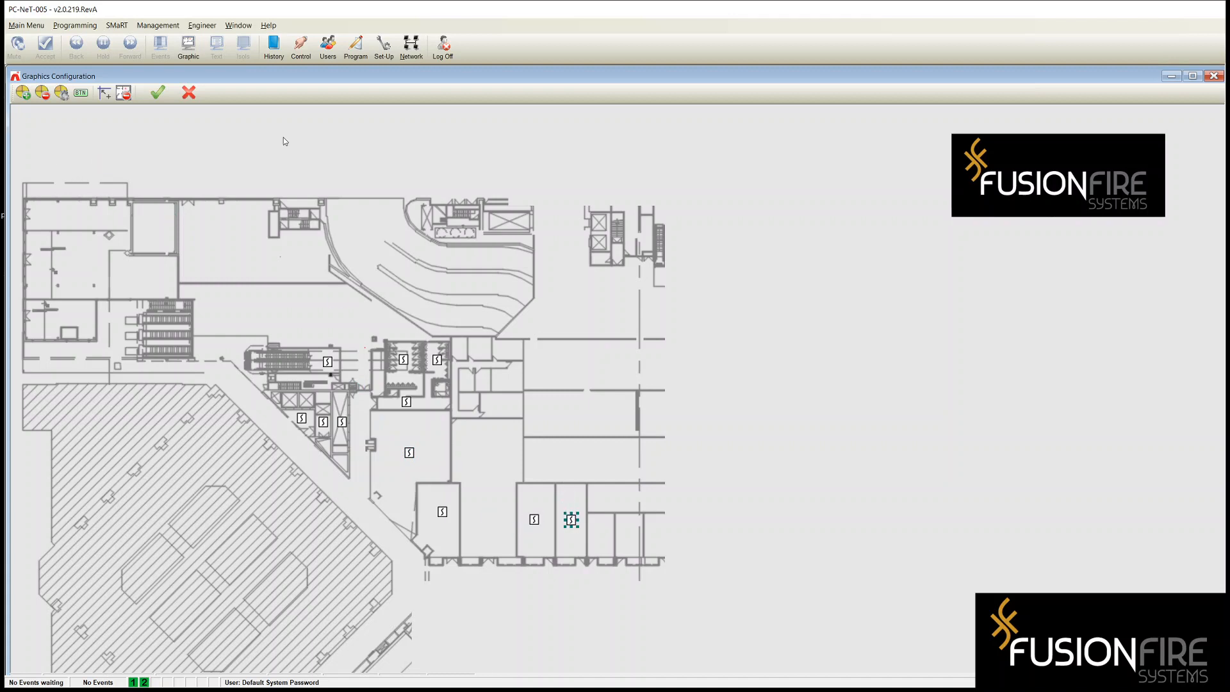
Turn on symbol snapping and line up the three detector symbols in the triangular block on one horizontal row
click(103, 93)
click(342, 420)
drag(342, 421, 342, 425)
click(323, 421)
drag(301, 417, 303, 421)
Align the escalator and washroom detector symbols, level the pair in the adjacent lower rooms, and shift the neighbouring room's symbol slightly down
drag(328, 363, 323, 363)
drag(404, 359, 436, 364)
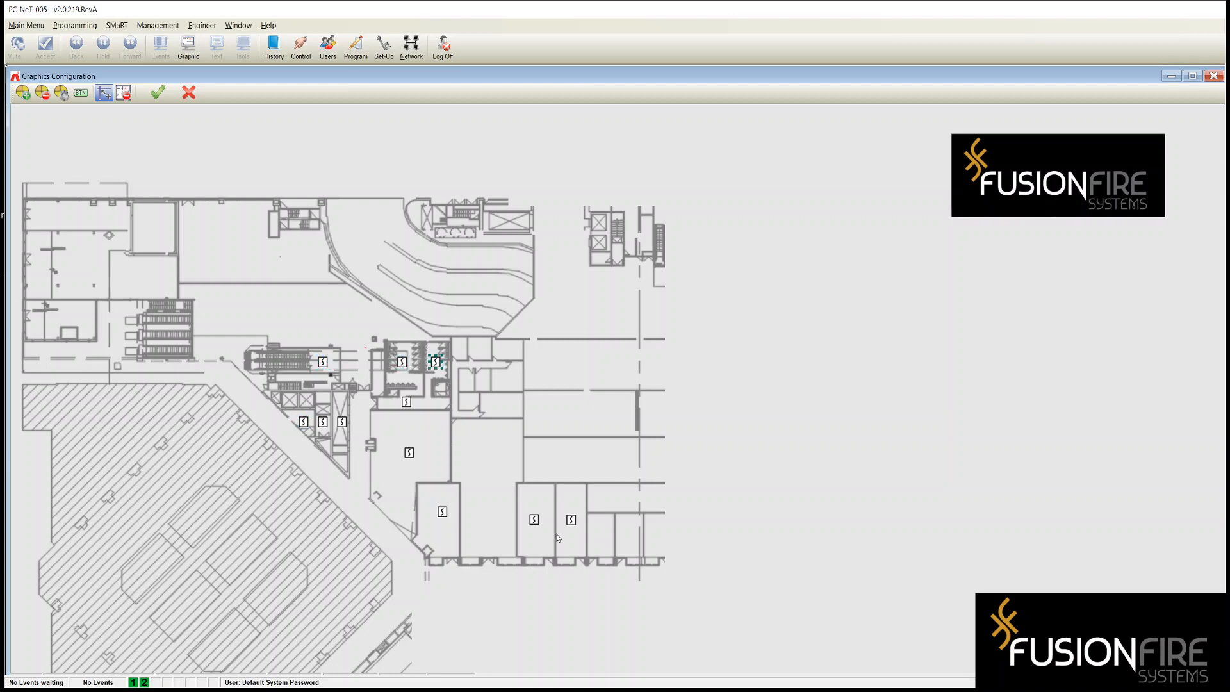
drag(534, 524, 570, 517)
drag(443, 517, 443, 523)
Check the configuration of the escalator area's detector symbol without changing it, and save the graphic's symbol layout
click(324, 362)
right_click(325, 362)
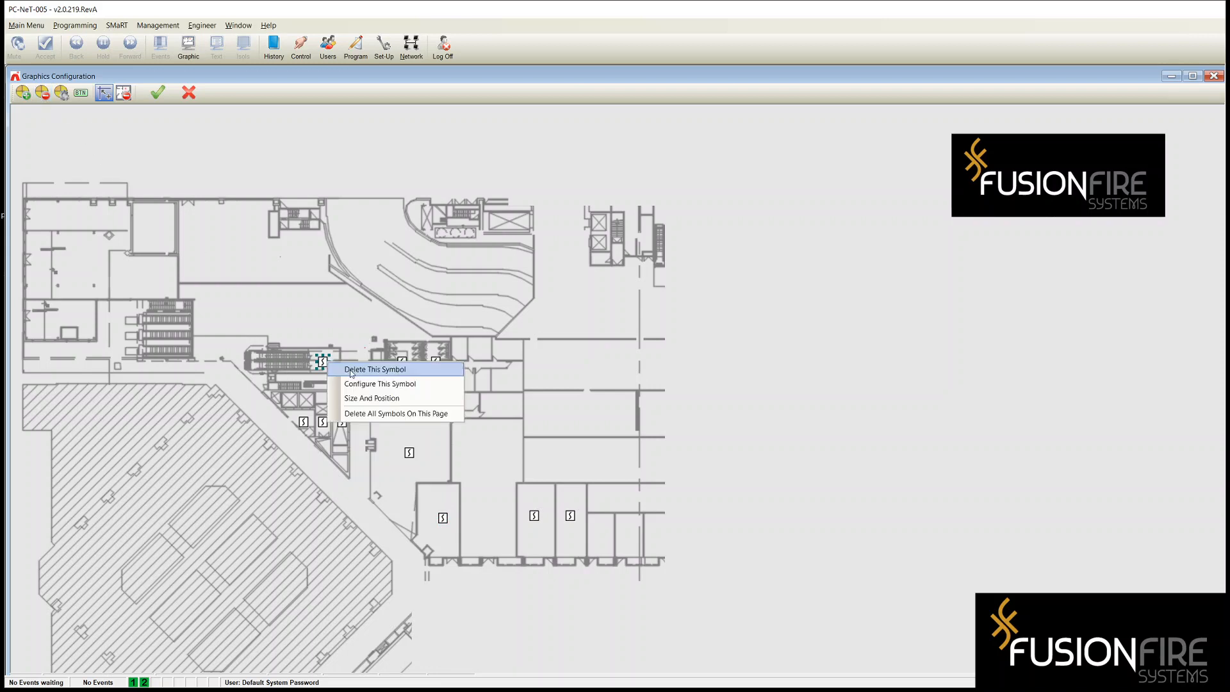
click(387, 391)
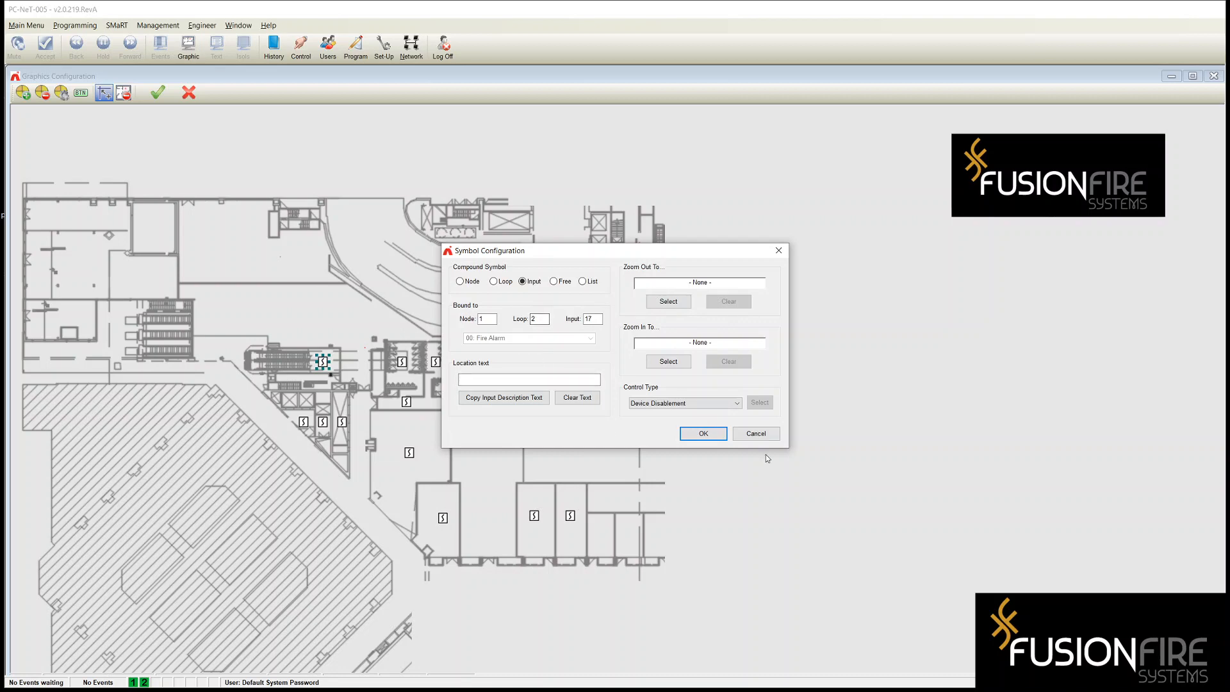
click(760, 435)
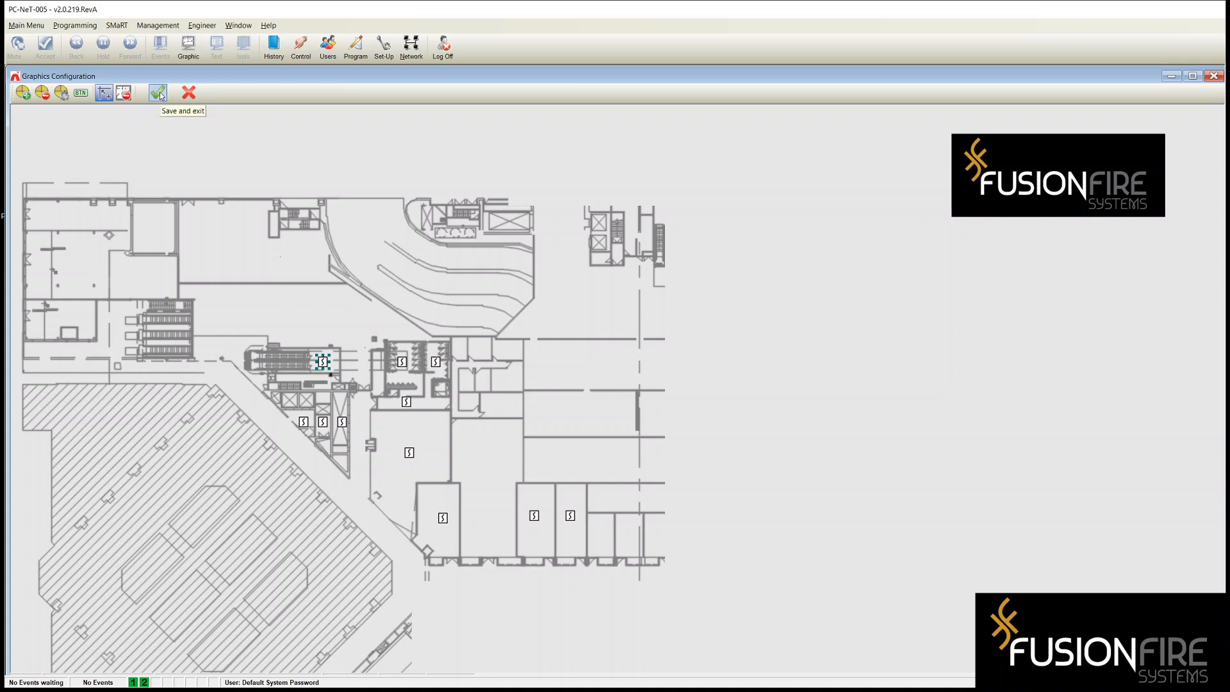
click(156, 96)
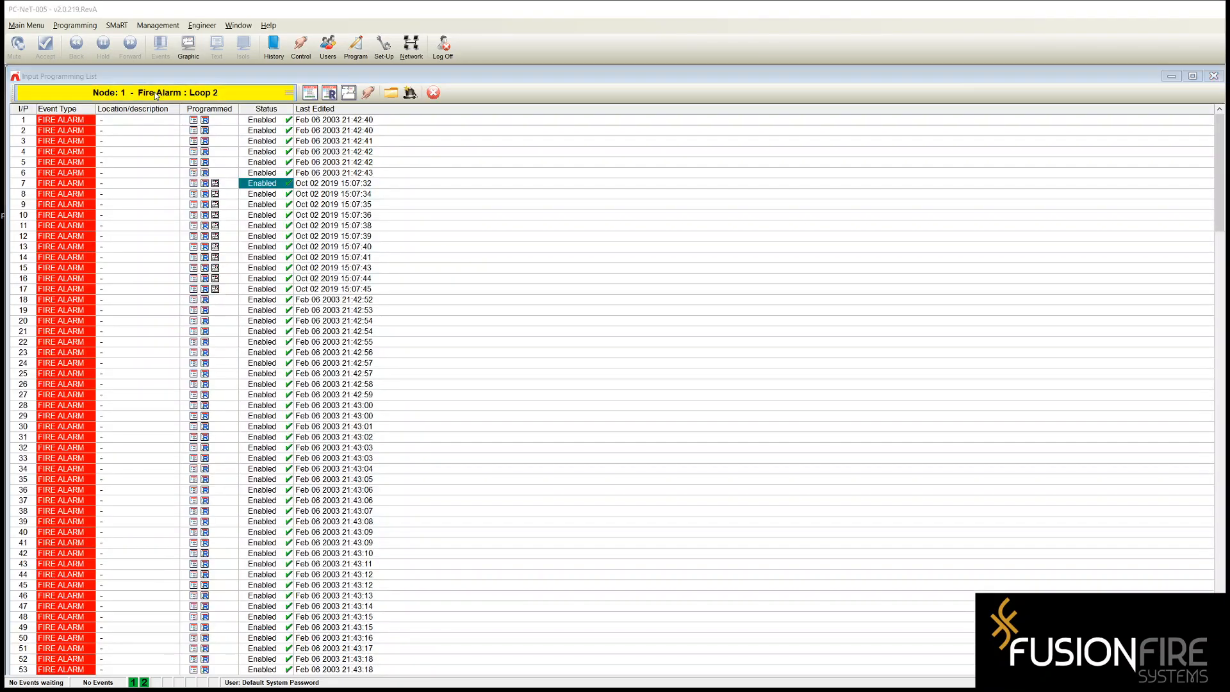